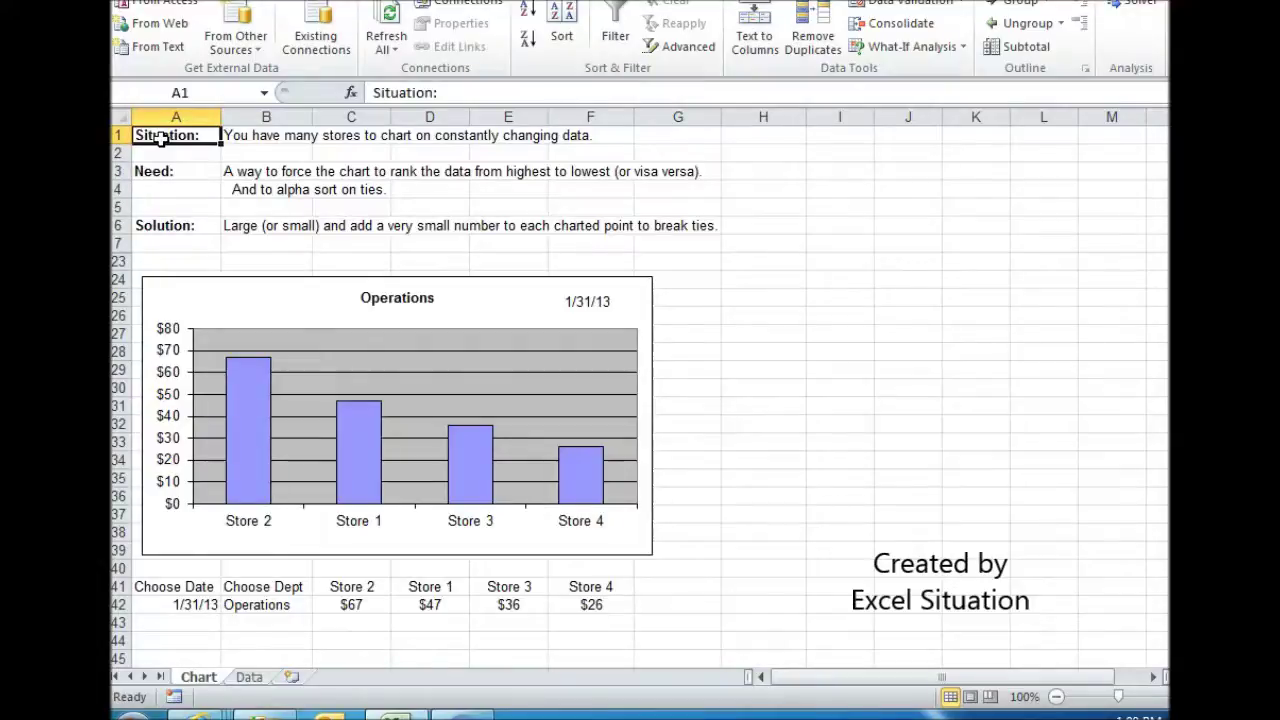
# Review the Need note in A3, then switch the dashboard date in A42 to 4/30/13.
pyautogui.click(165, 171)
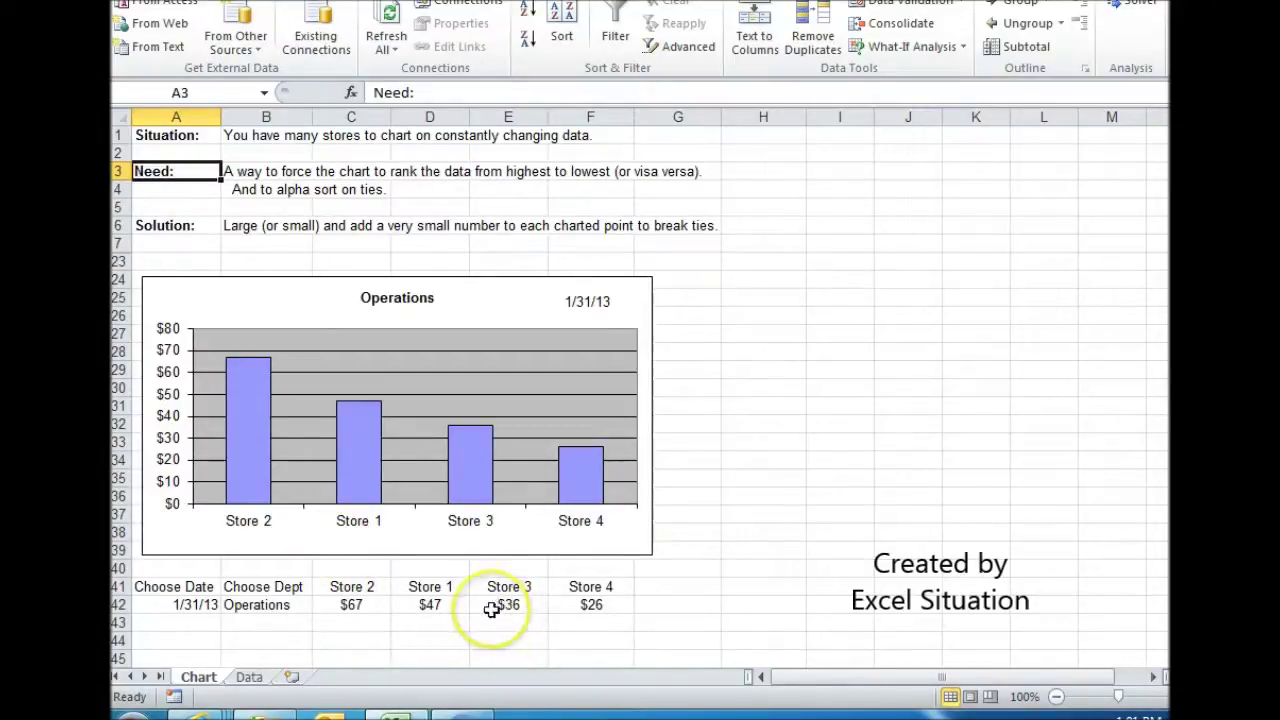
pyautogui.click(197, 603)
pyautogui.click(230, 607)
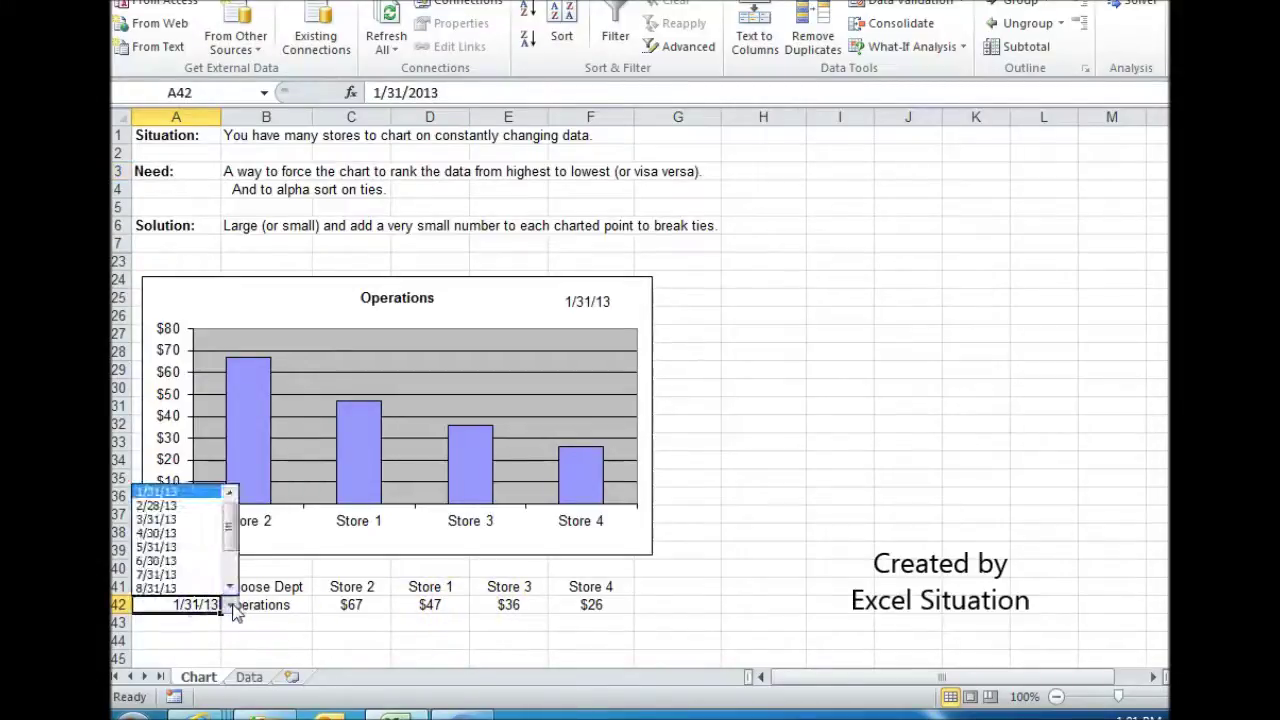
pyautogui.press('Escape')
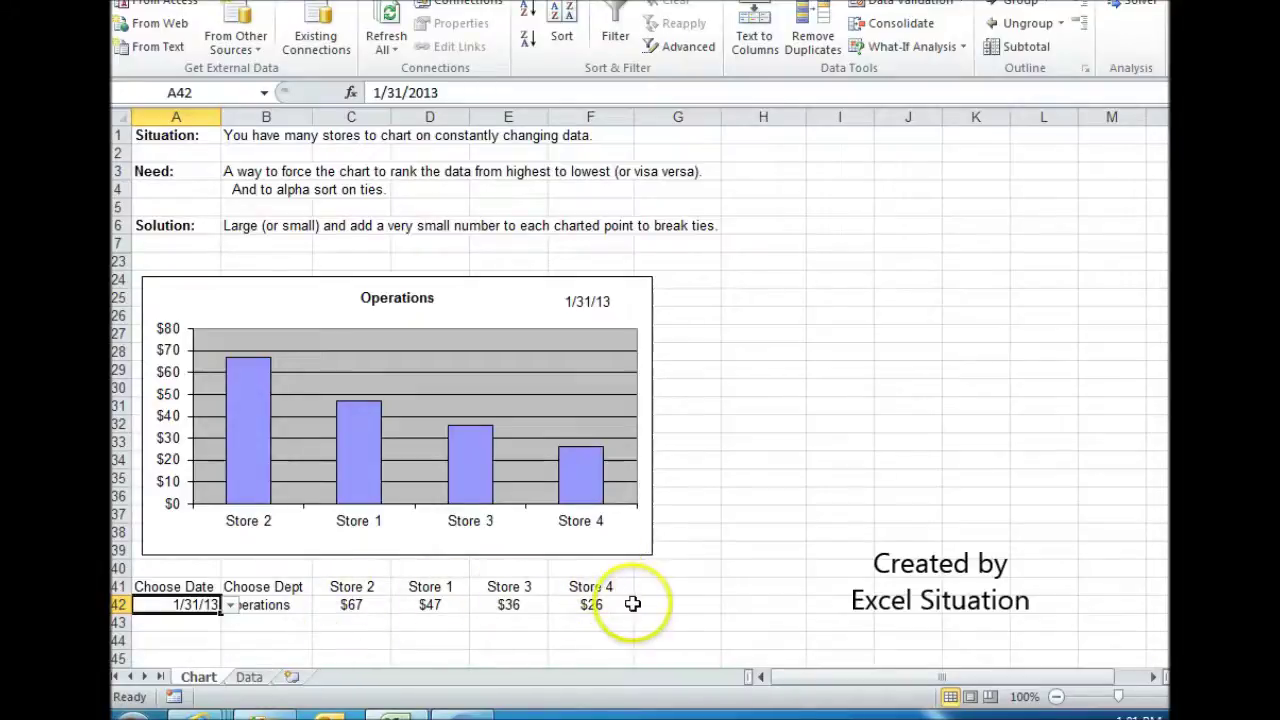
pyautogui.click(232, 605)
pyautogui.click(190, 529)
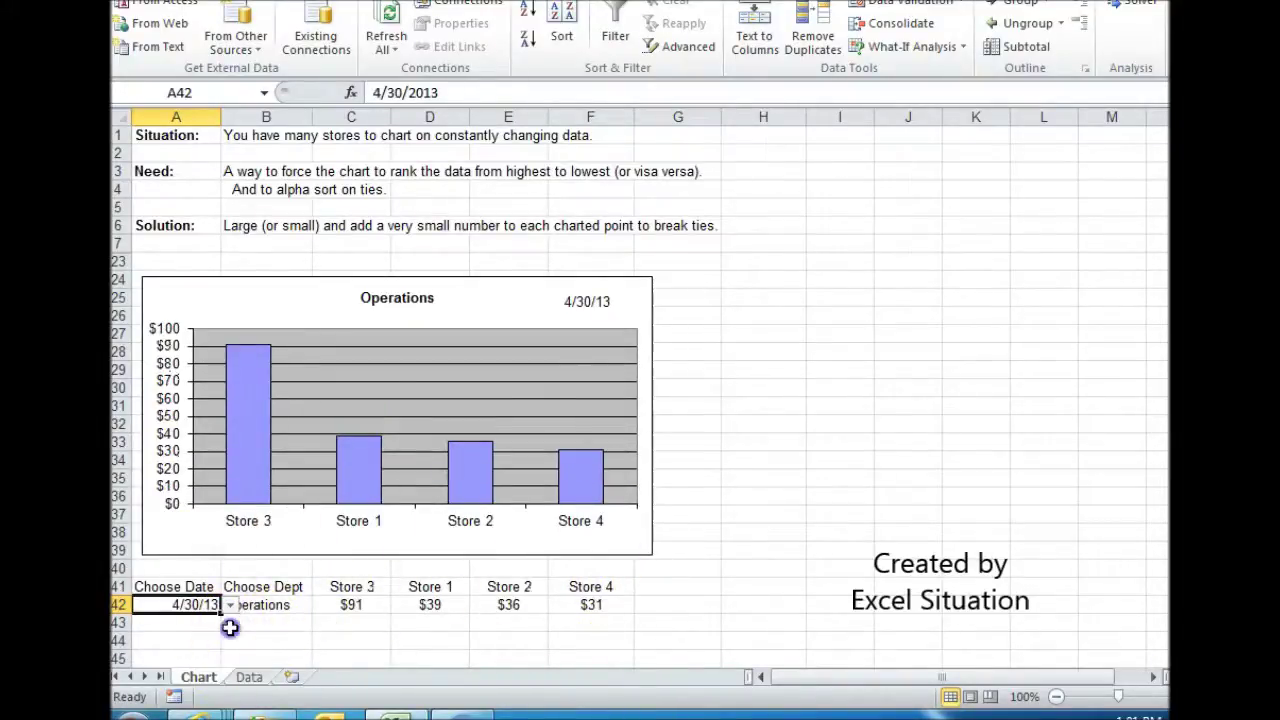
pyautogui.click(230, 627)
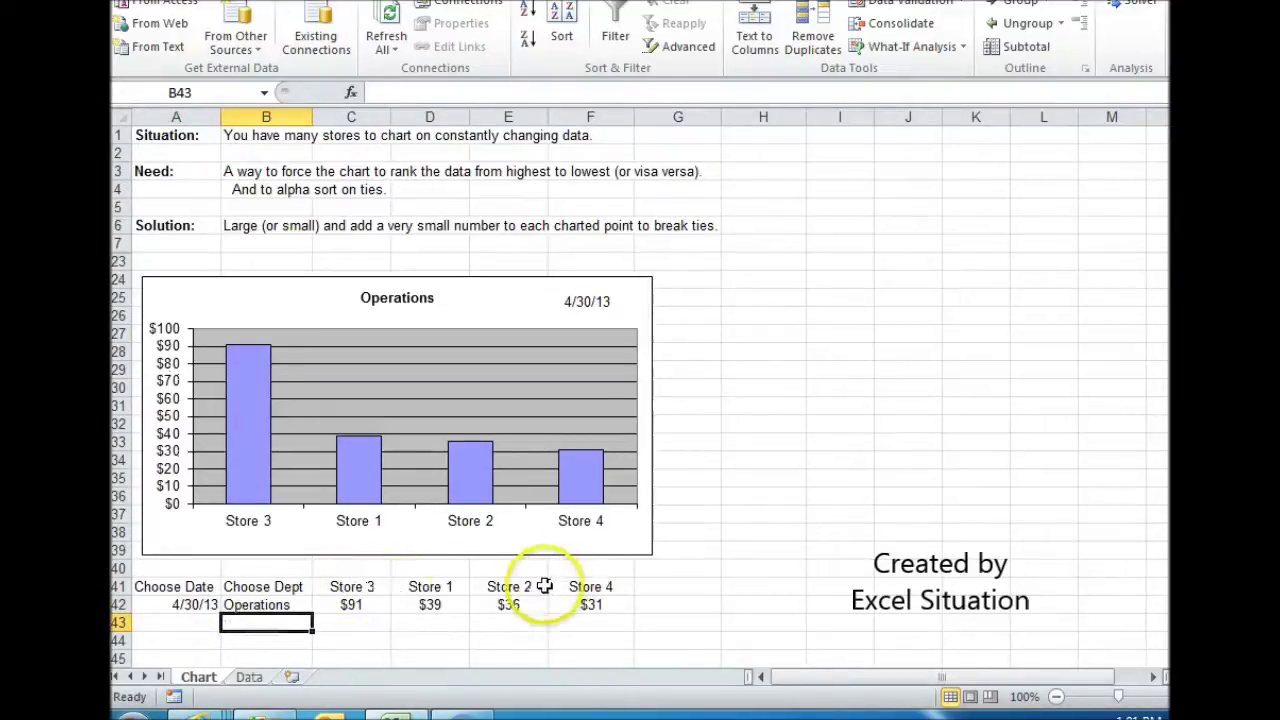
# Try 10/31/13 as the chart date, then restore the original 1/31/13.
pyautogui.click(202, 606)
pyautogui.click(231, 606)
pyautogui.click(190, 592)
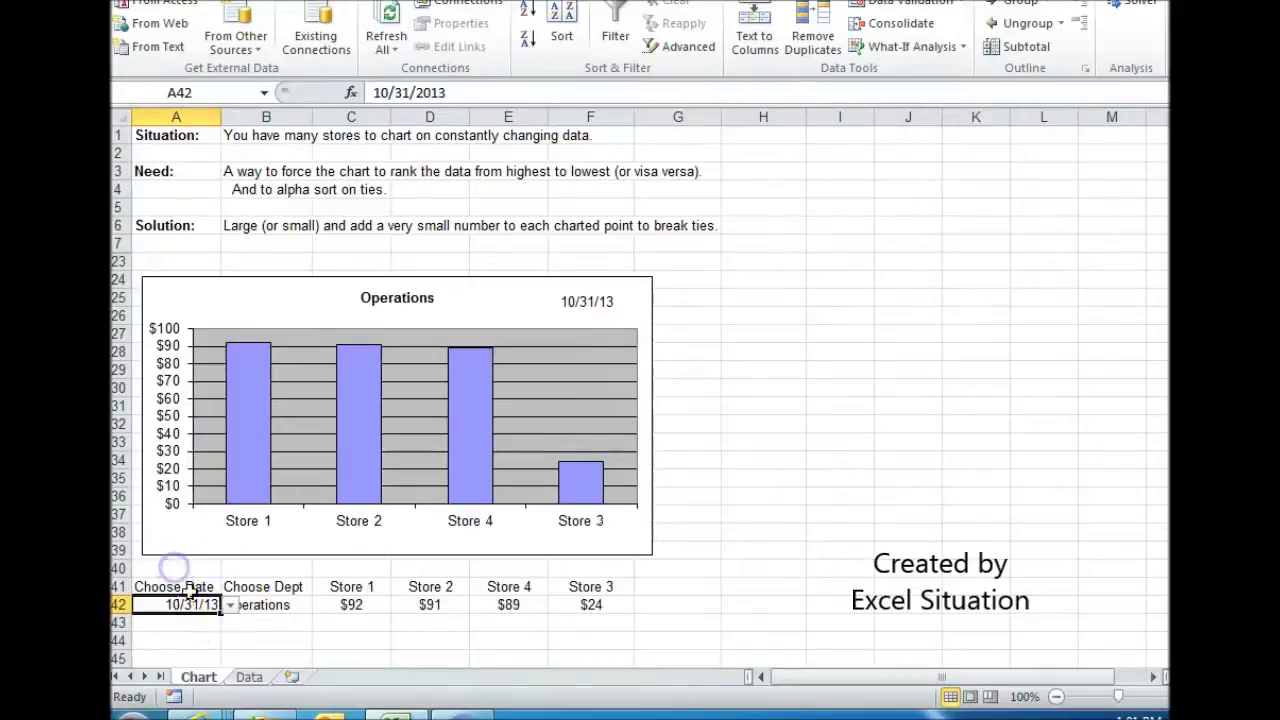
pyautogui.click(231, 606)
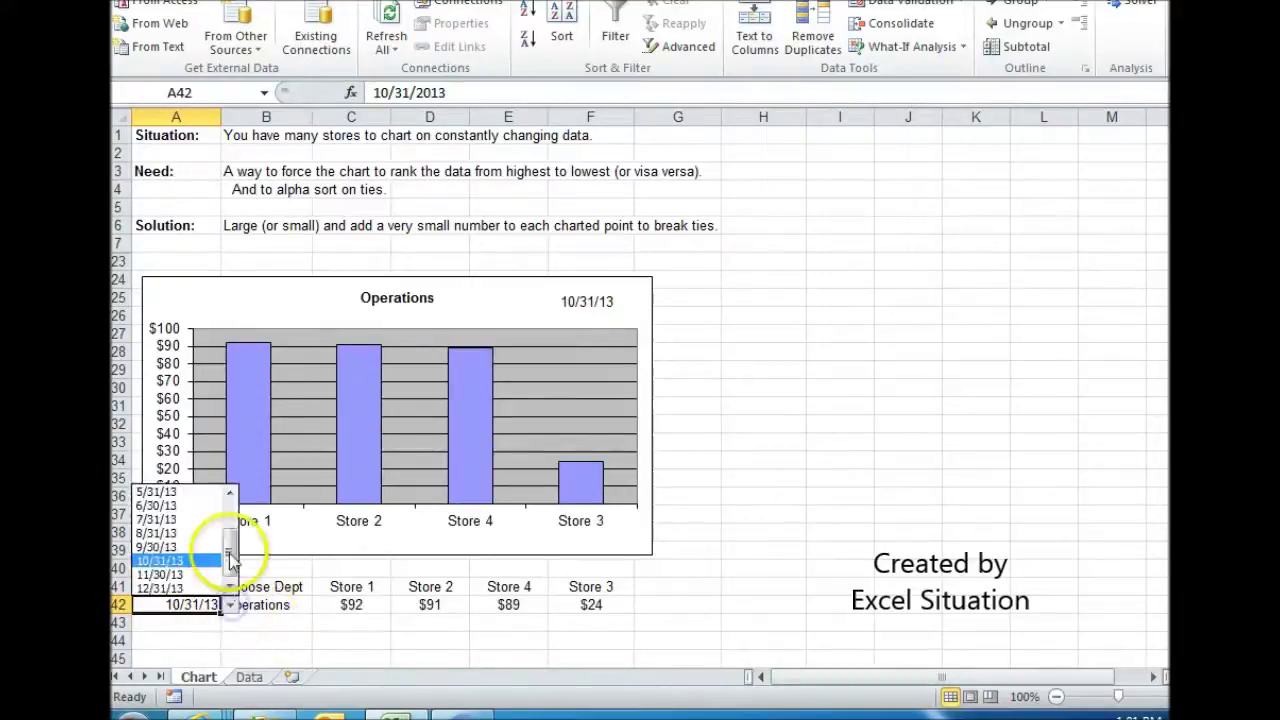
pyautogui.moveTo(230, 558); pyautogui.dragTo(229, 497)
pyautogui.click(160, 492)
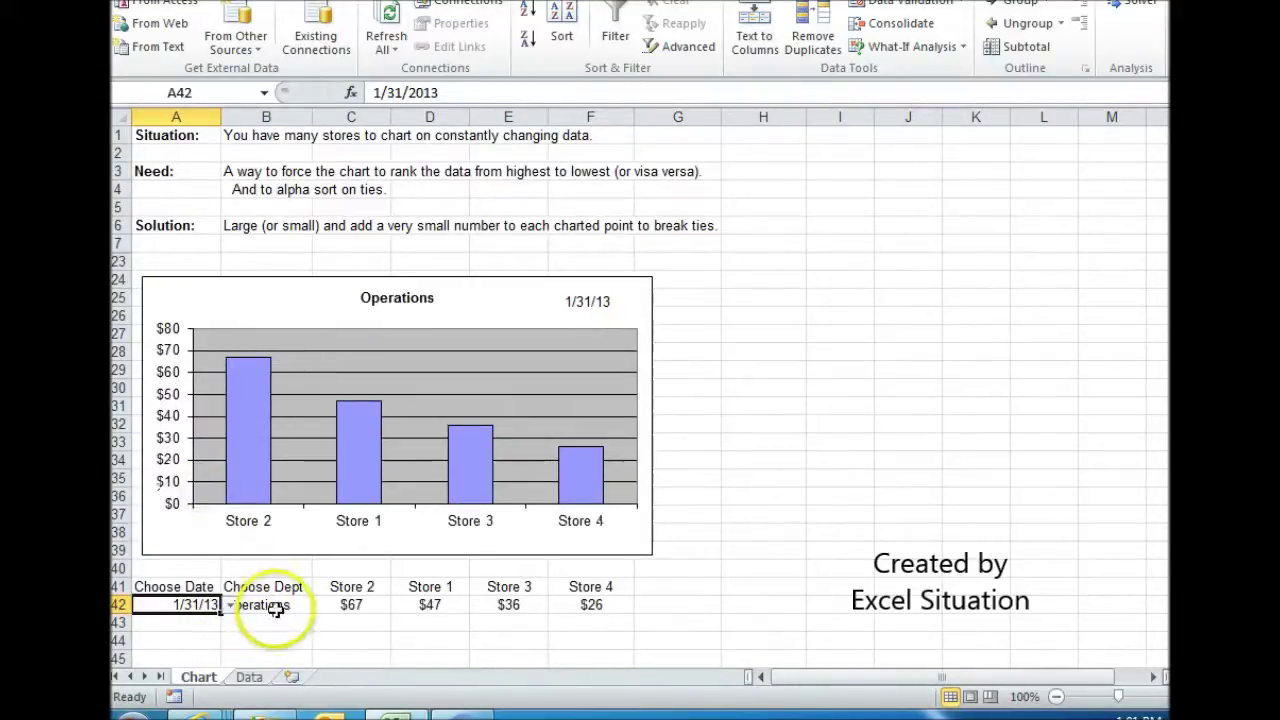
# Review the formulas behind the first through fourth ranked values.
pyautogui.click(345, 604)
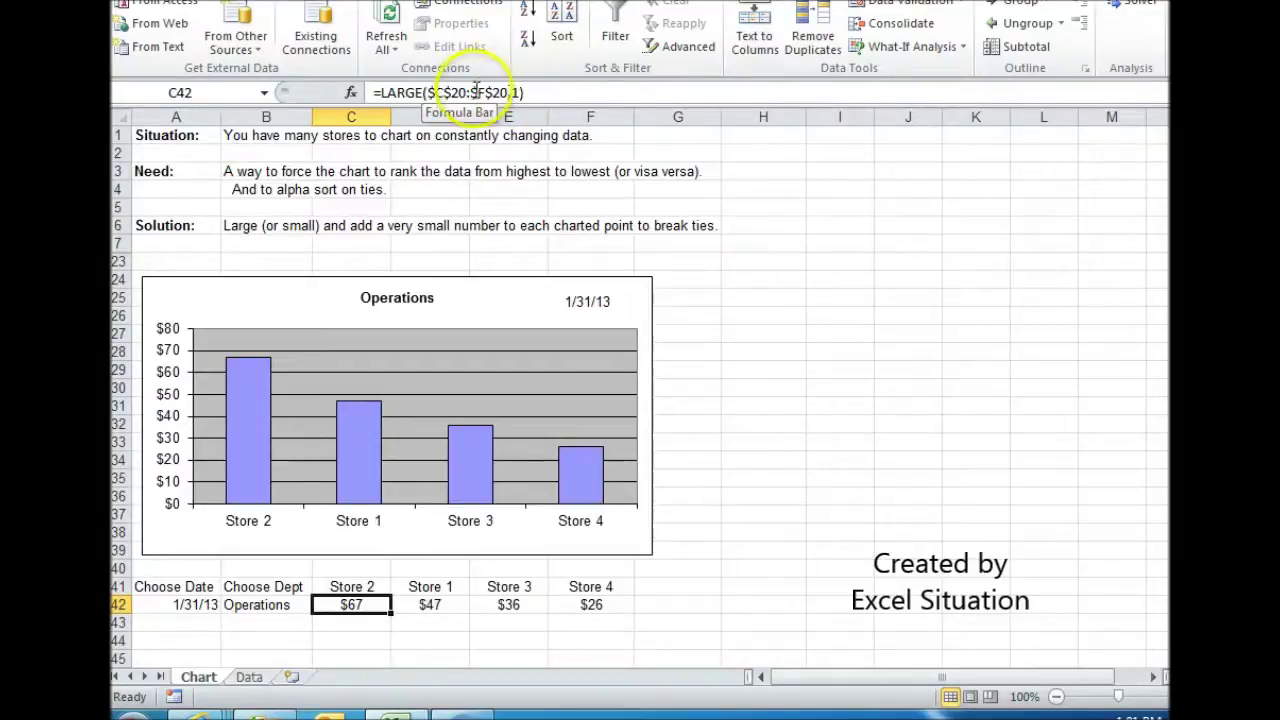
pyautogui.click(429, 598)
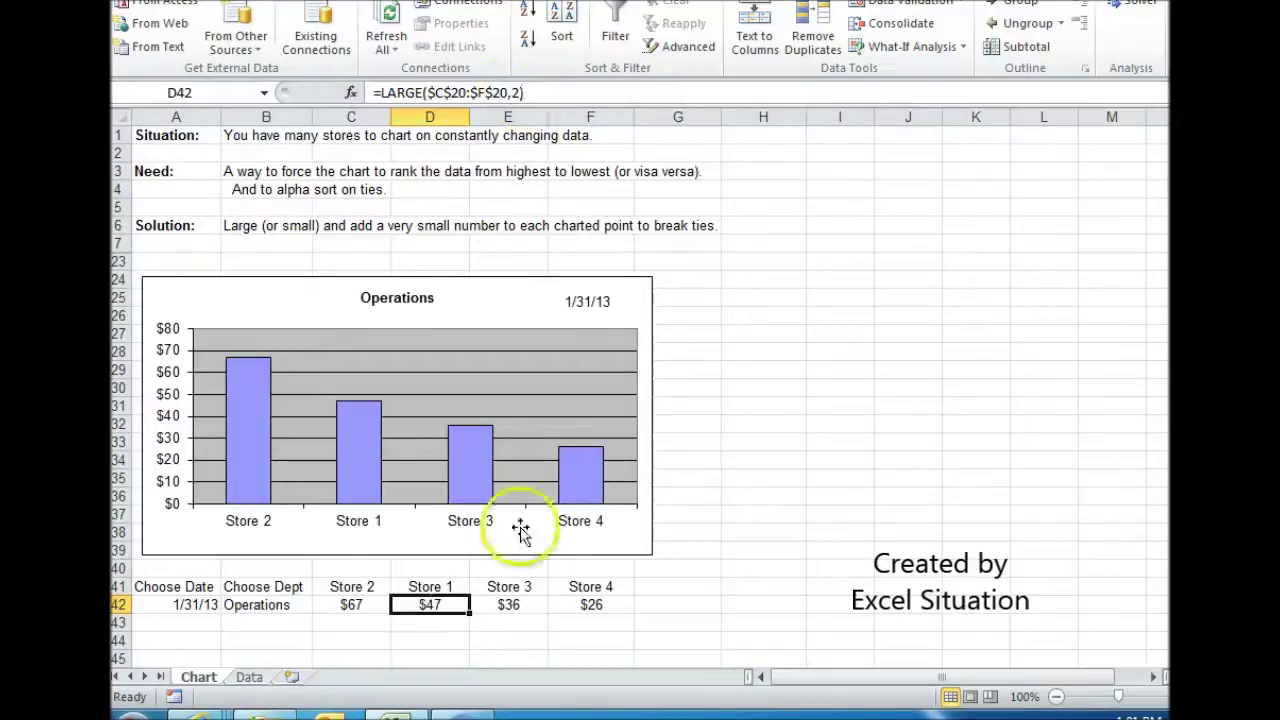
pyautogui.click(515, 607)
pyautogui.click(598, 612)
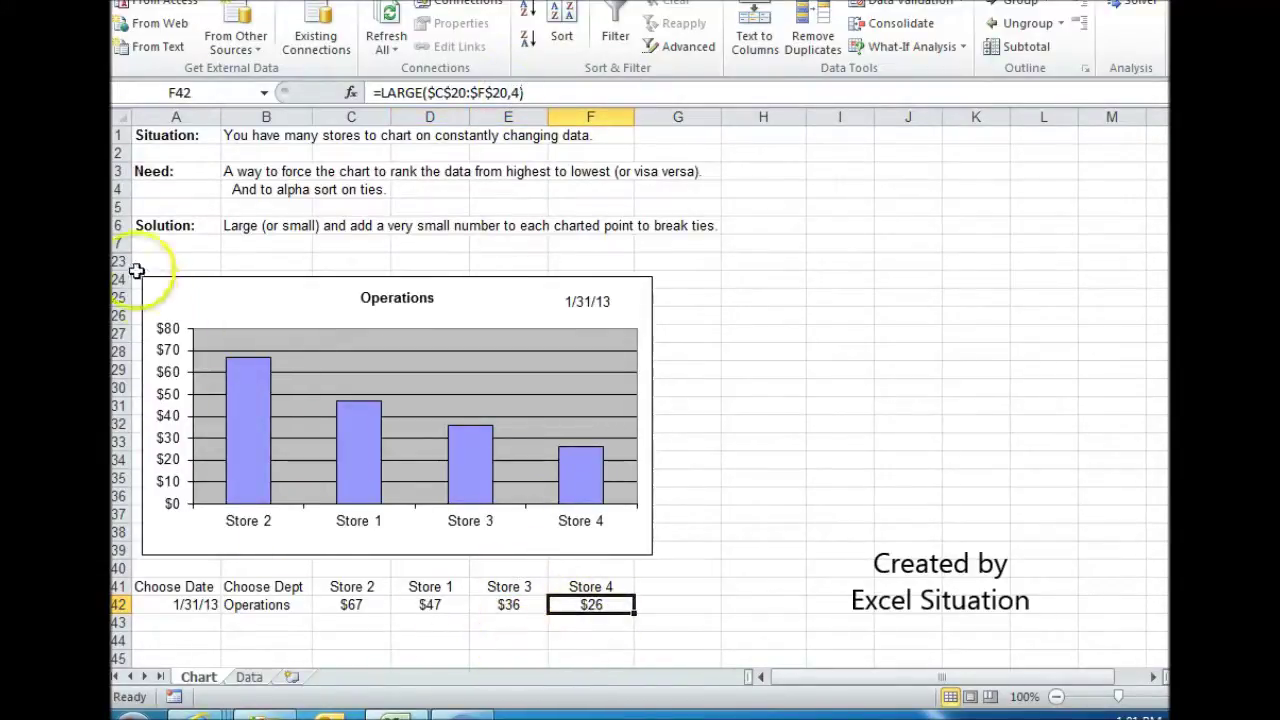
# Unhide the hidden rows 8 to 22 between rows 7 and 23.
pyautogui.moveTo(121, 243); pyautogui.dragTo(120, 261)
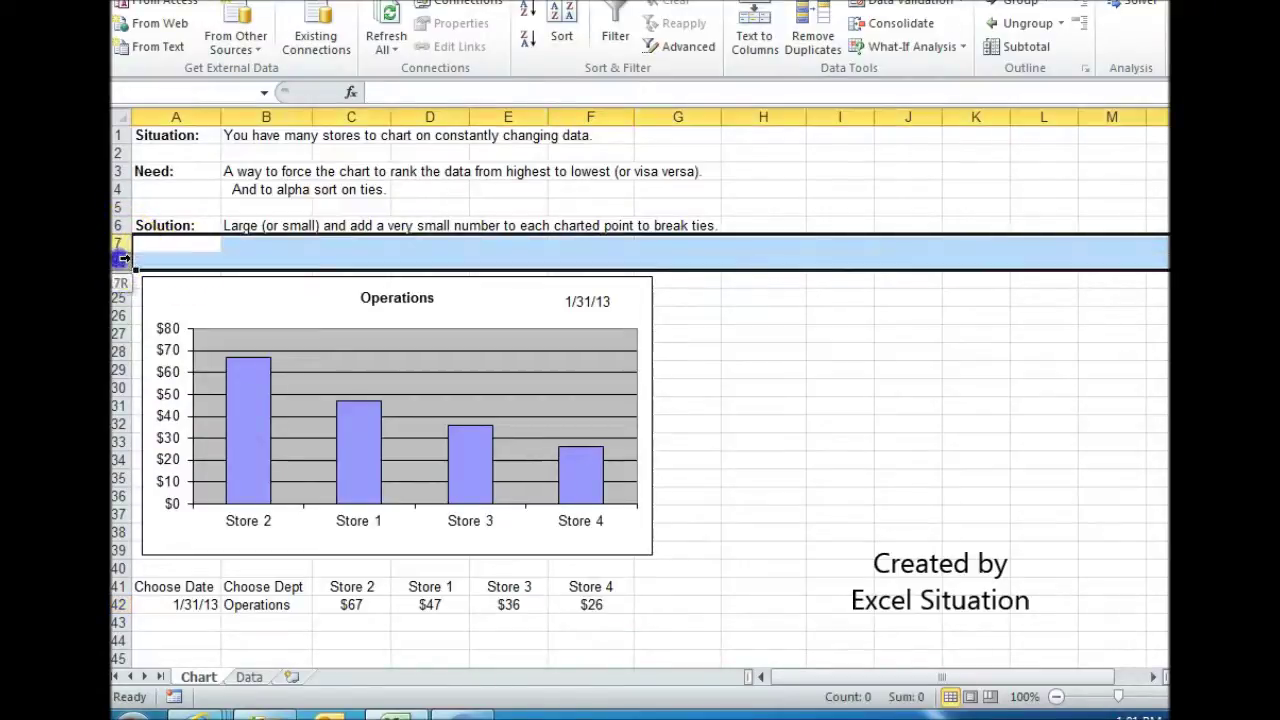
pyautogui.rightClick(166, 258)
pyautogui.click(257, 537)
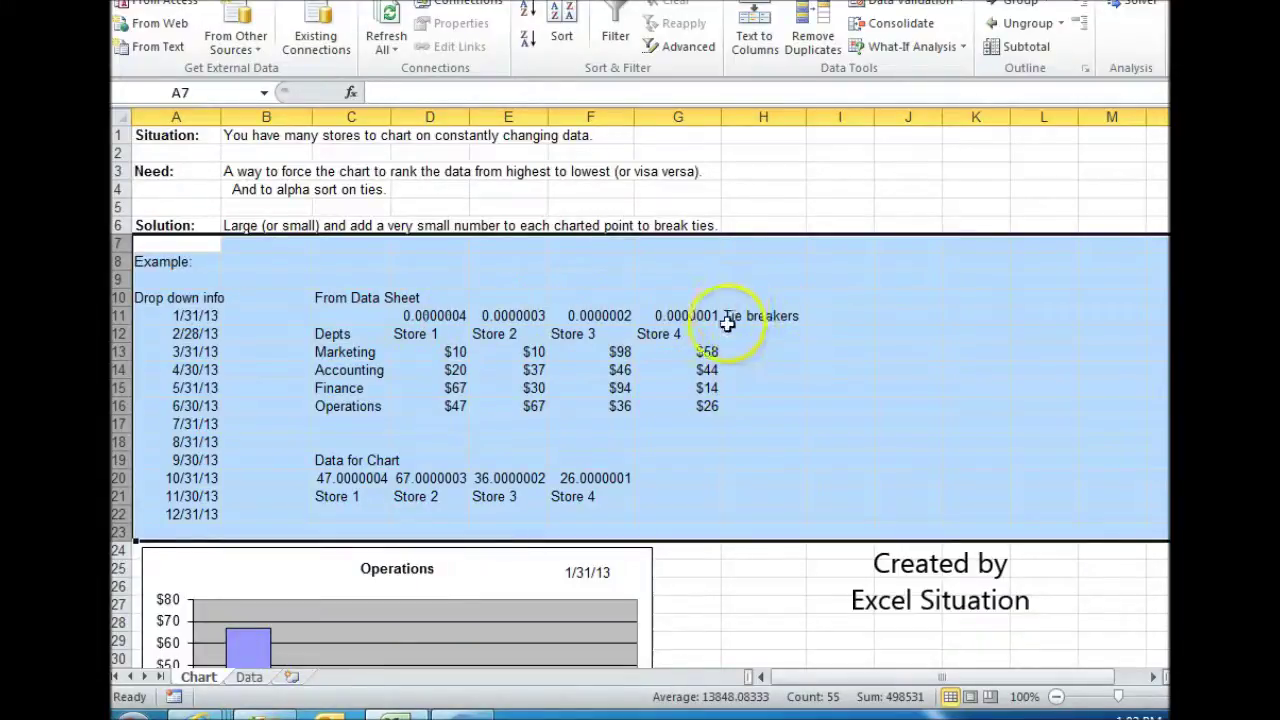
# Check the Store 1–4 tie-breaker values in row 11 and the Store 4 label in G12.
pyautogui.click(453, 316)
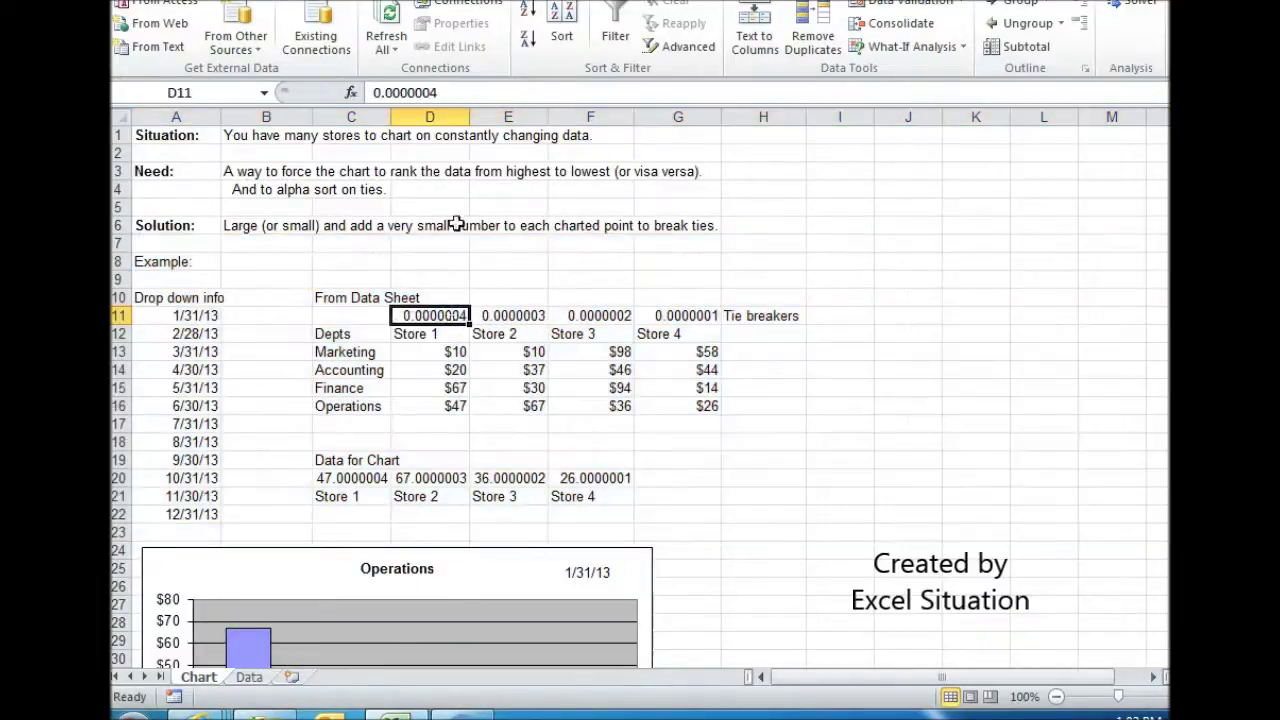
pyautogui.click(504, 316)
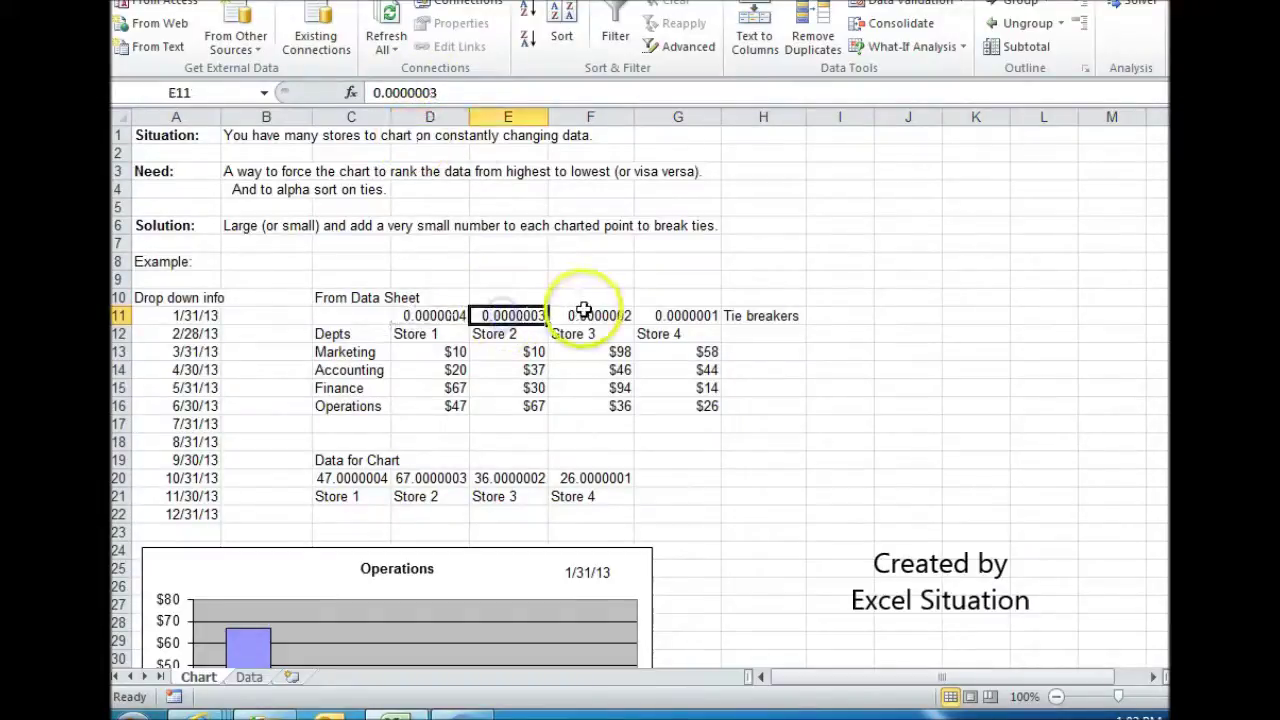
pyautogui.click(590, 316)
pyautogui.click(675, 316)
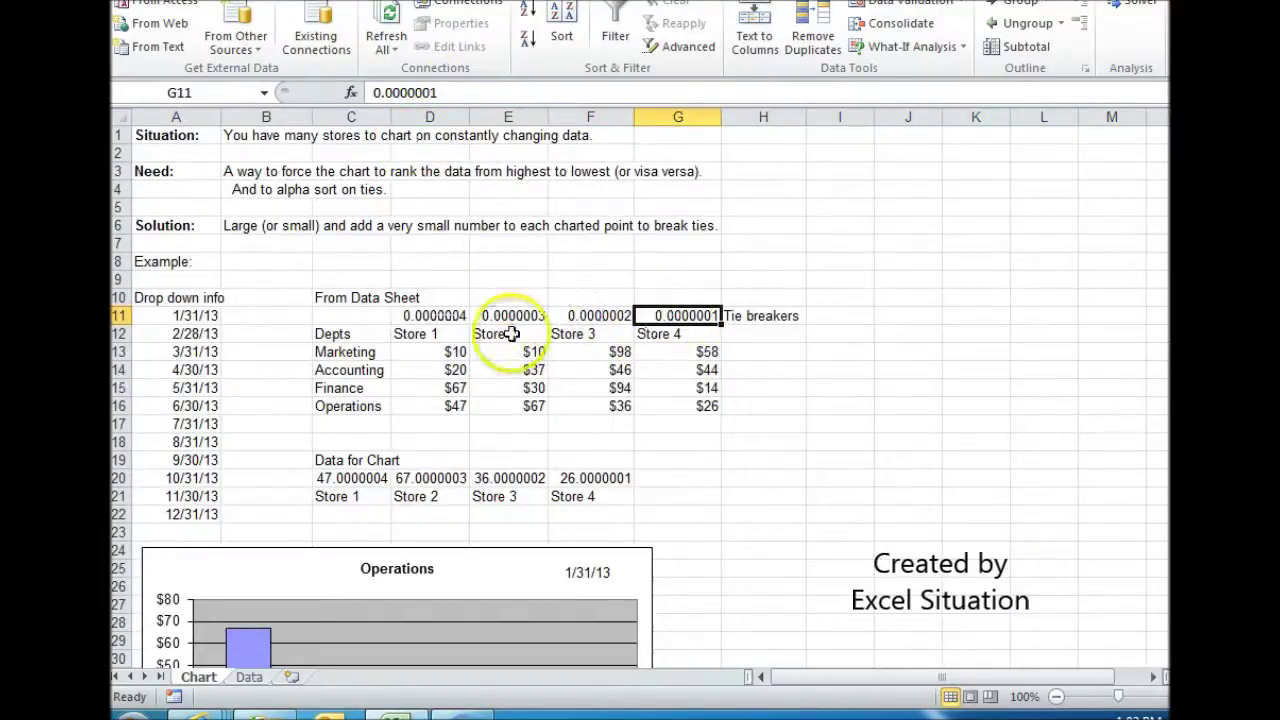
pyautogui.click(692, 334)
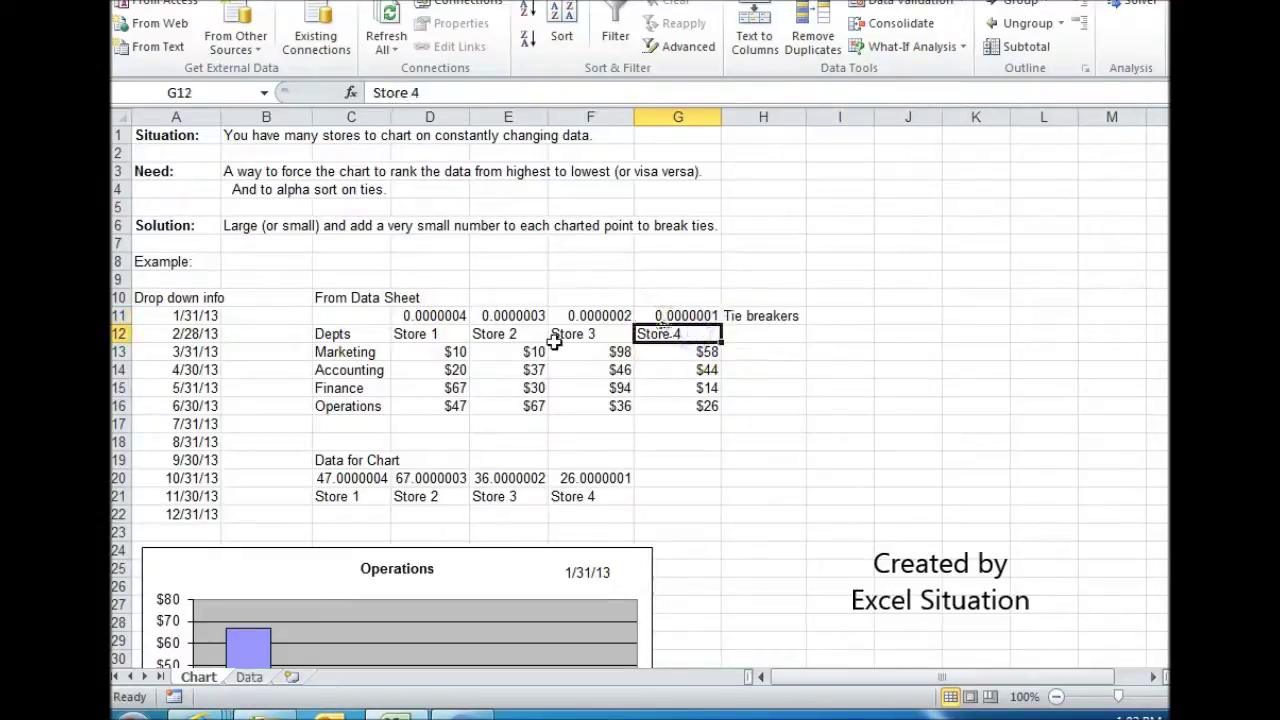
pyautogui.click(428, 316)
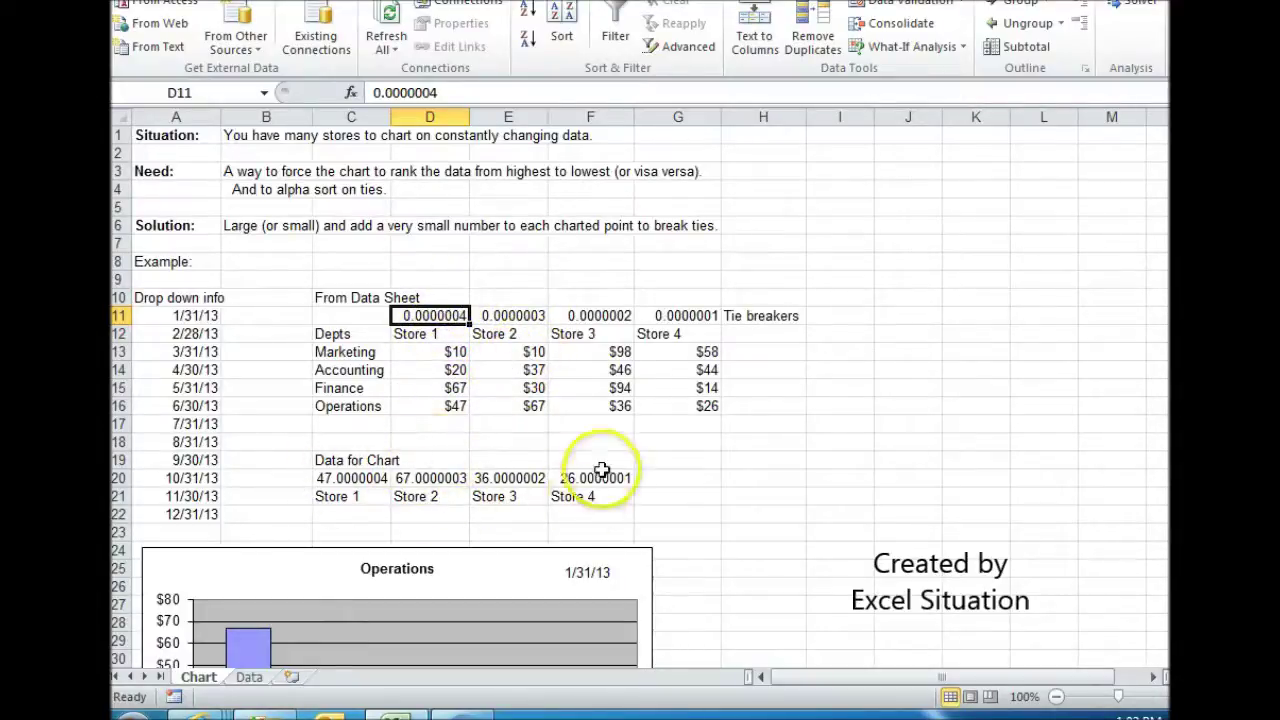
pyautogui.click(674, 494)
pyautogui.scroll(-2, 677, 505)
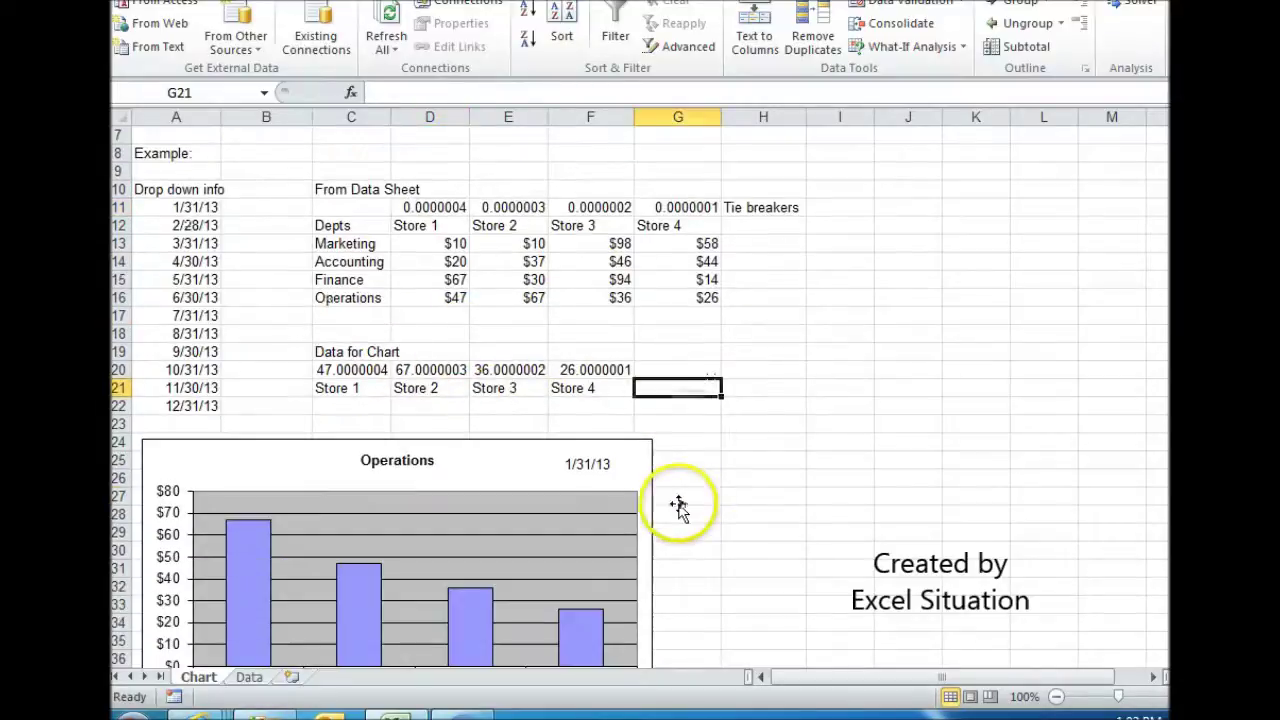
pyautogui.scroll(-2, 731, 534)
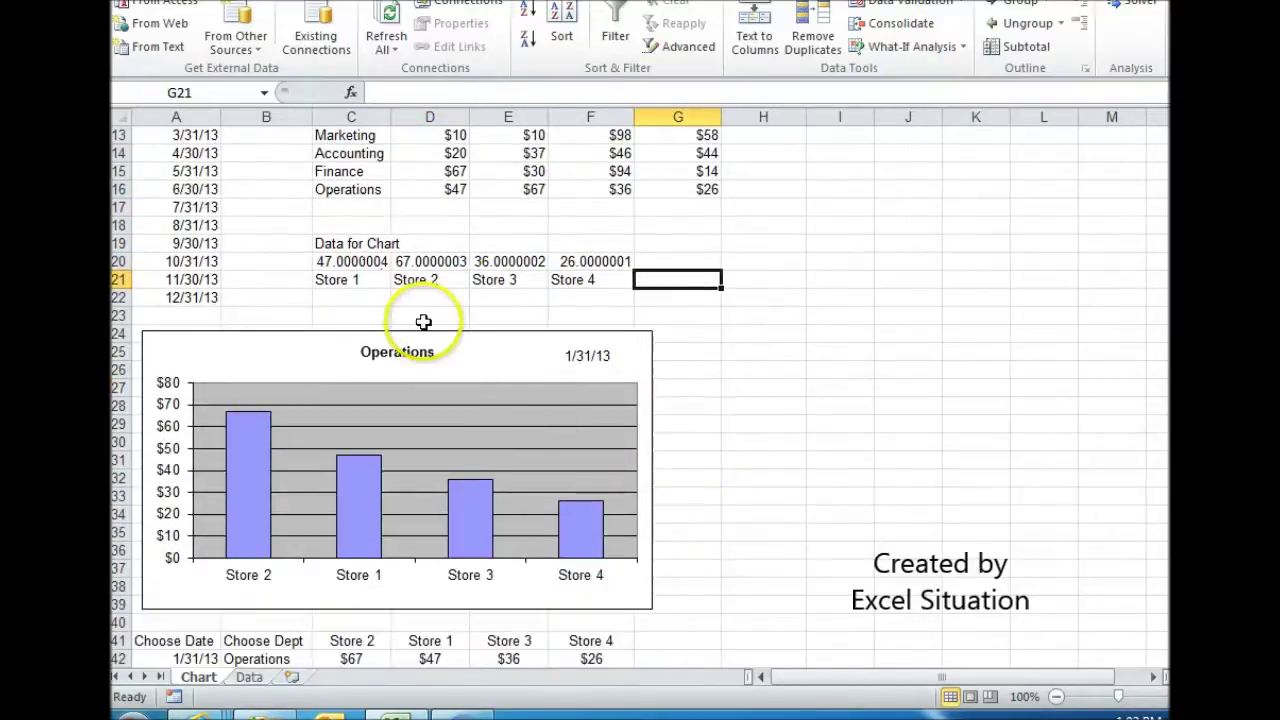
pyautogui.scroll(1, 505, 251)
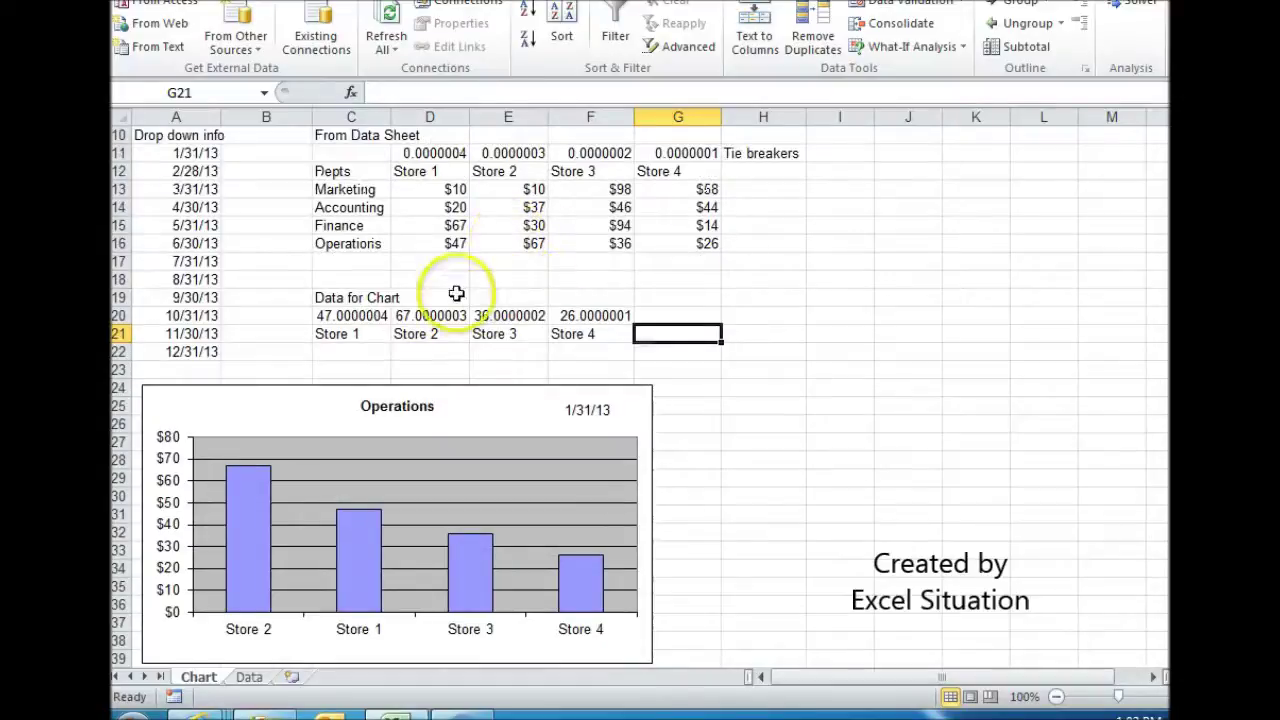
pyautogui.click(360, 315)
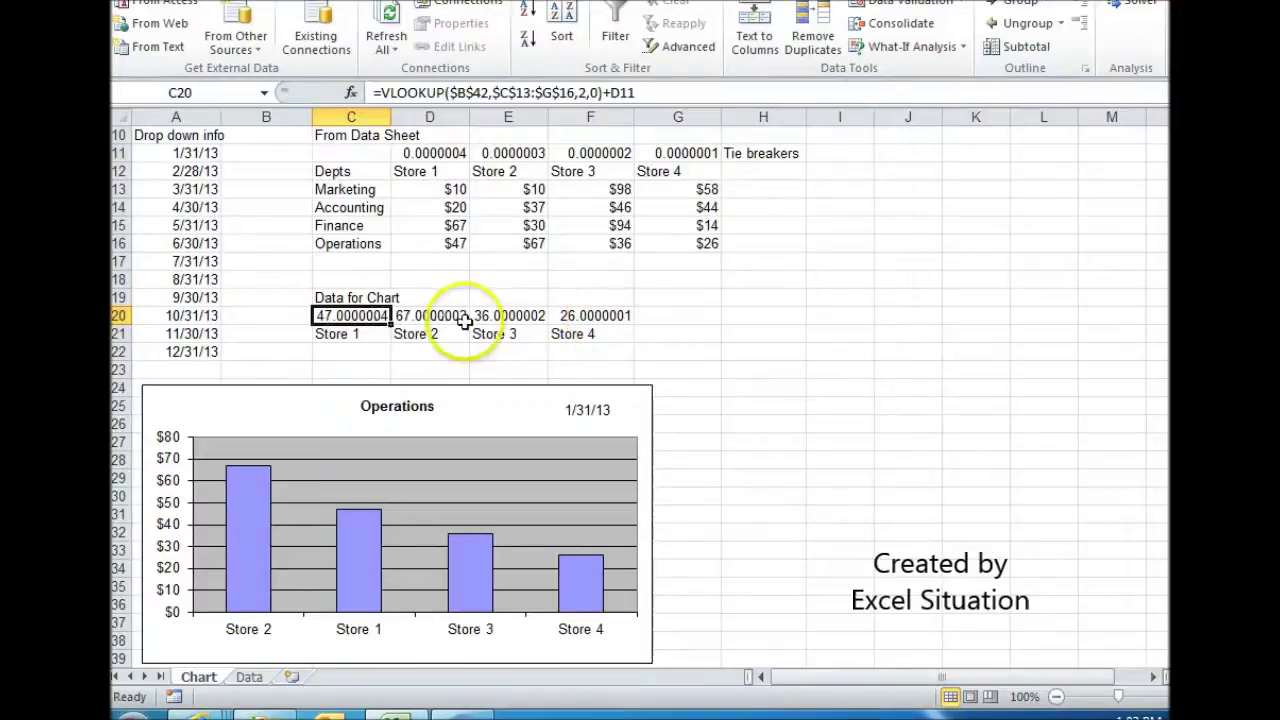
pyautogui.click(368, 334)
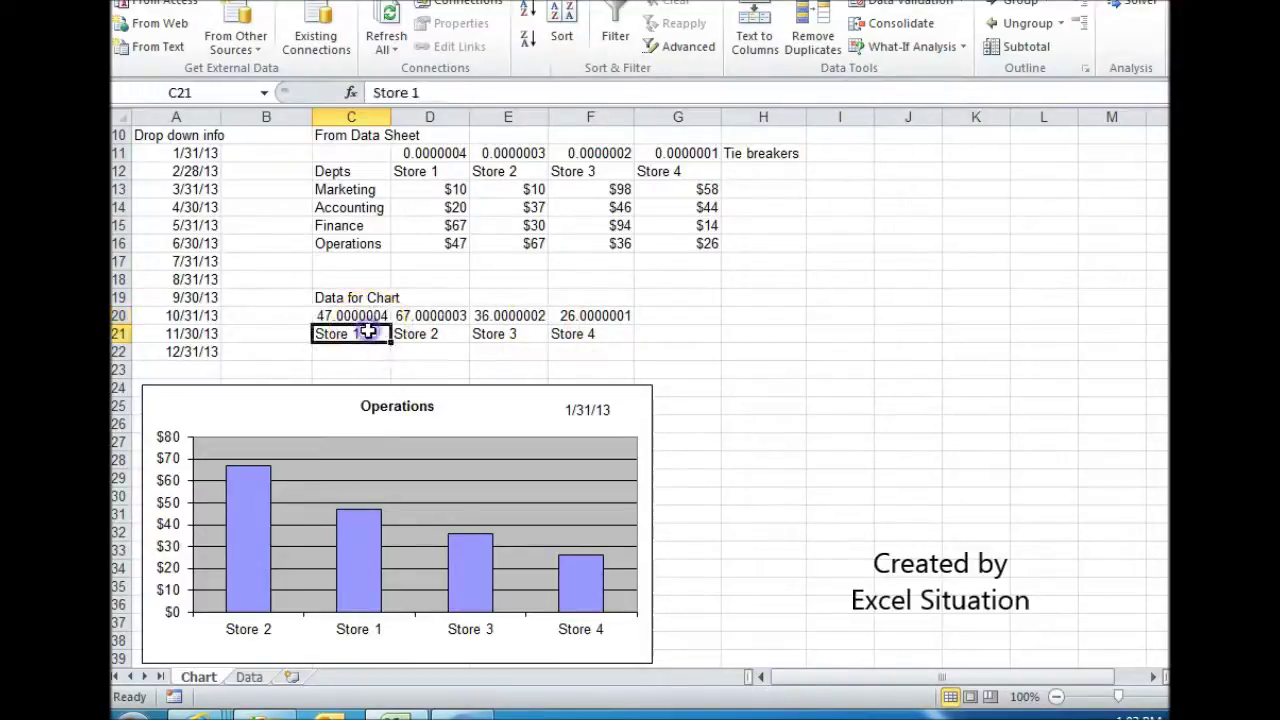
pyautogui.click(425, 334)
pyautogui.click(487, 334)
pyautogui.click(585, 335)
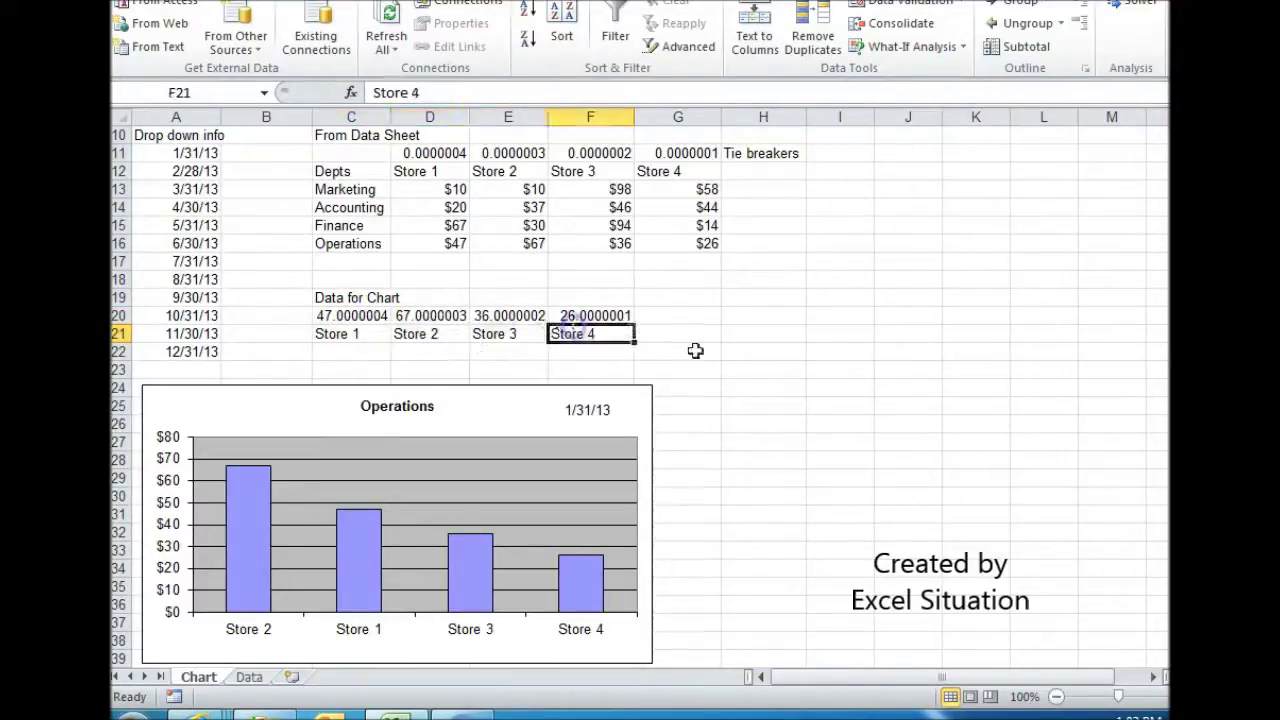
pyautogui.scroll(-2, 694, 351)
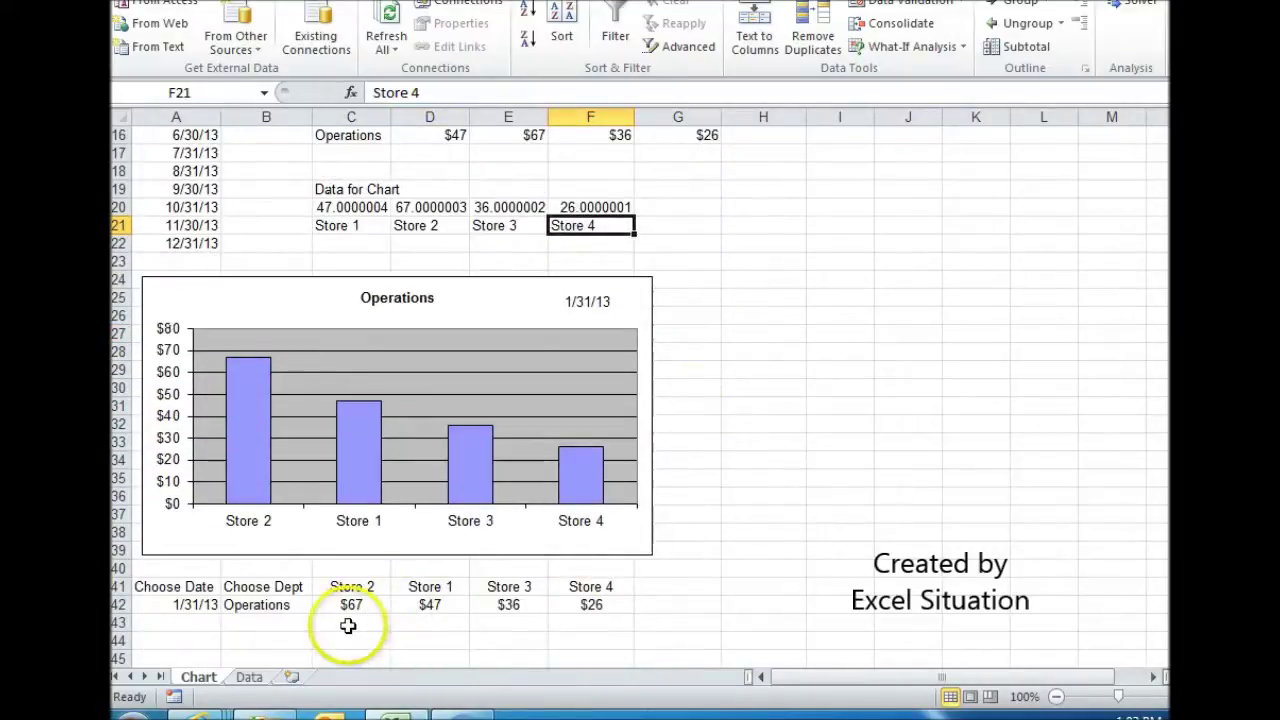
pyautogui.click(356, 587)
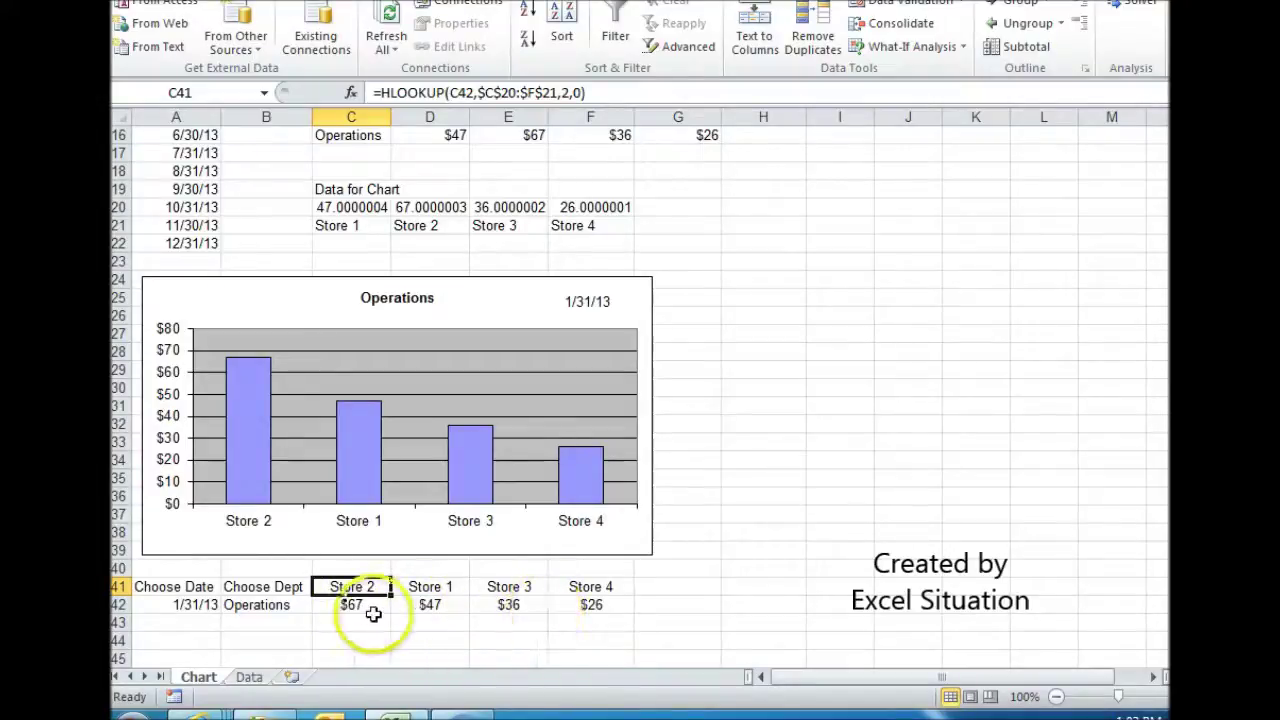
pyautogui.click(192, 605)
# Preview 6/30/13, then set the A42 date to 10/31/13 and select the helper rows.
pyautogui.click(229, 605)
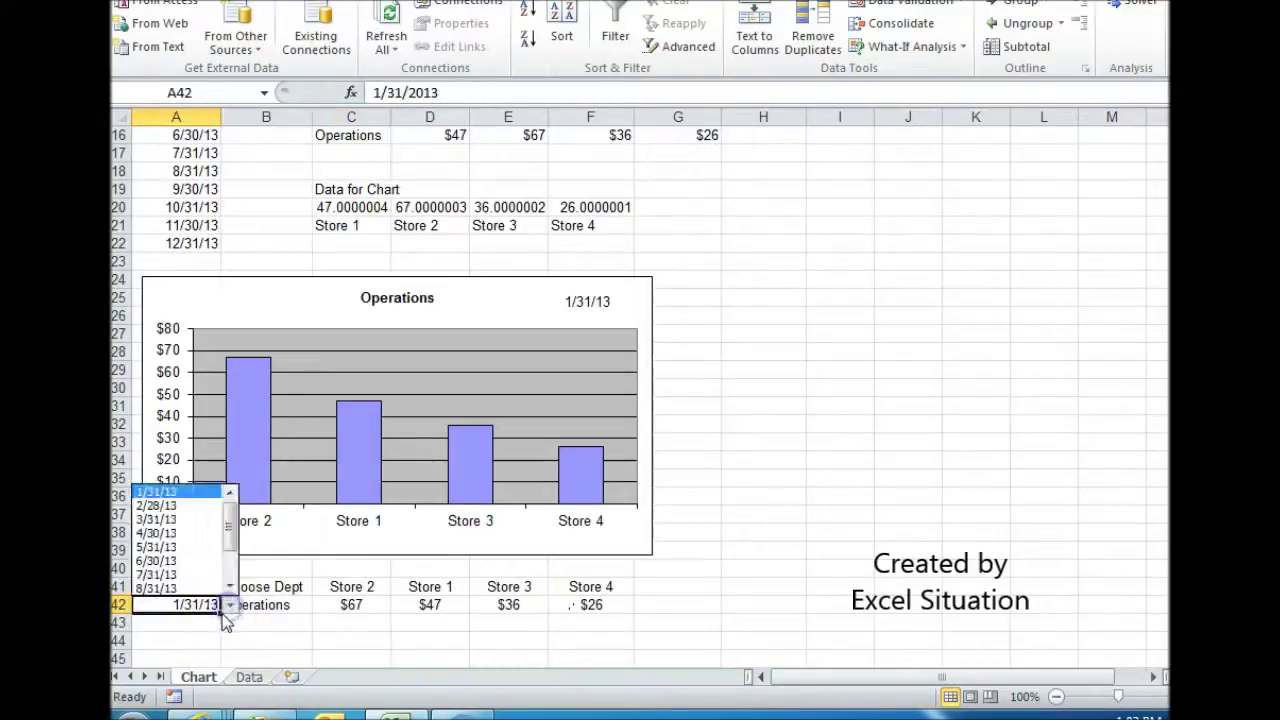
pyautogui.click(215, 562)
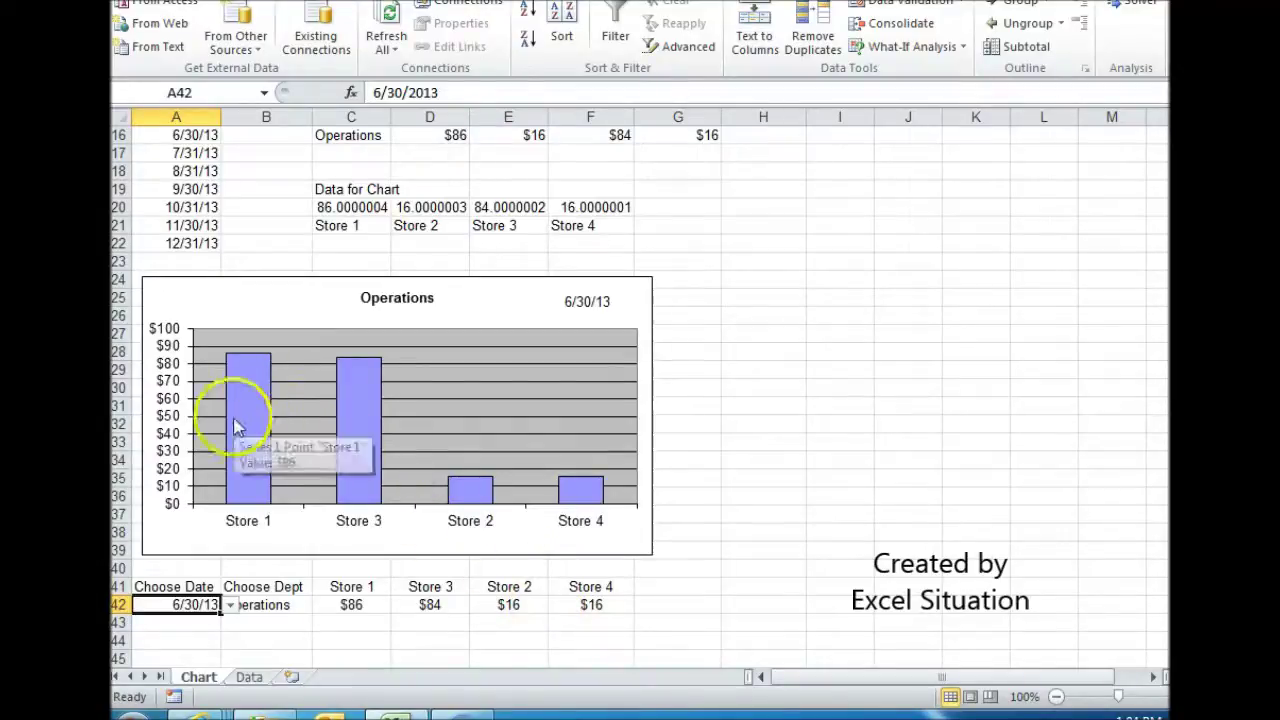
pyautogui.moveTo(595, 502)
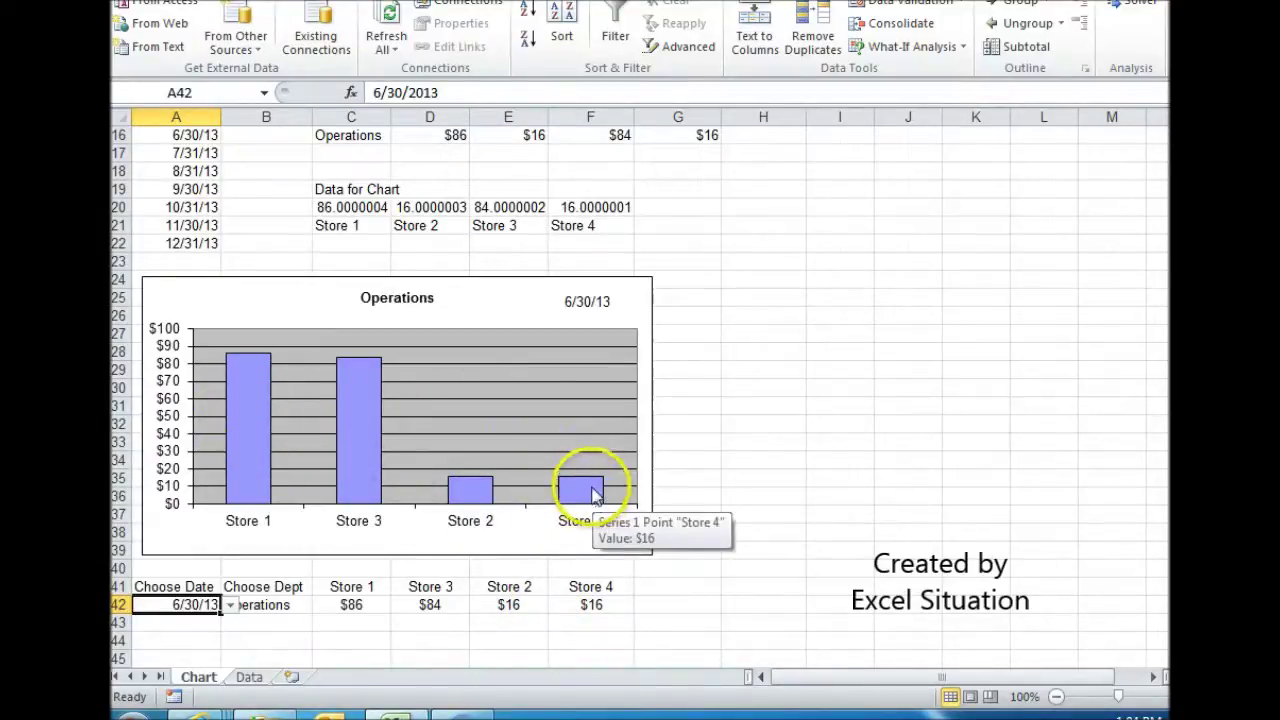
pyautogui.click(231, 610)
pyautogui.click(214, 602)
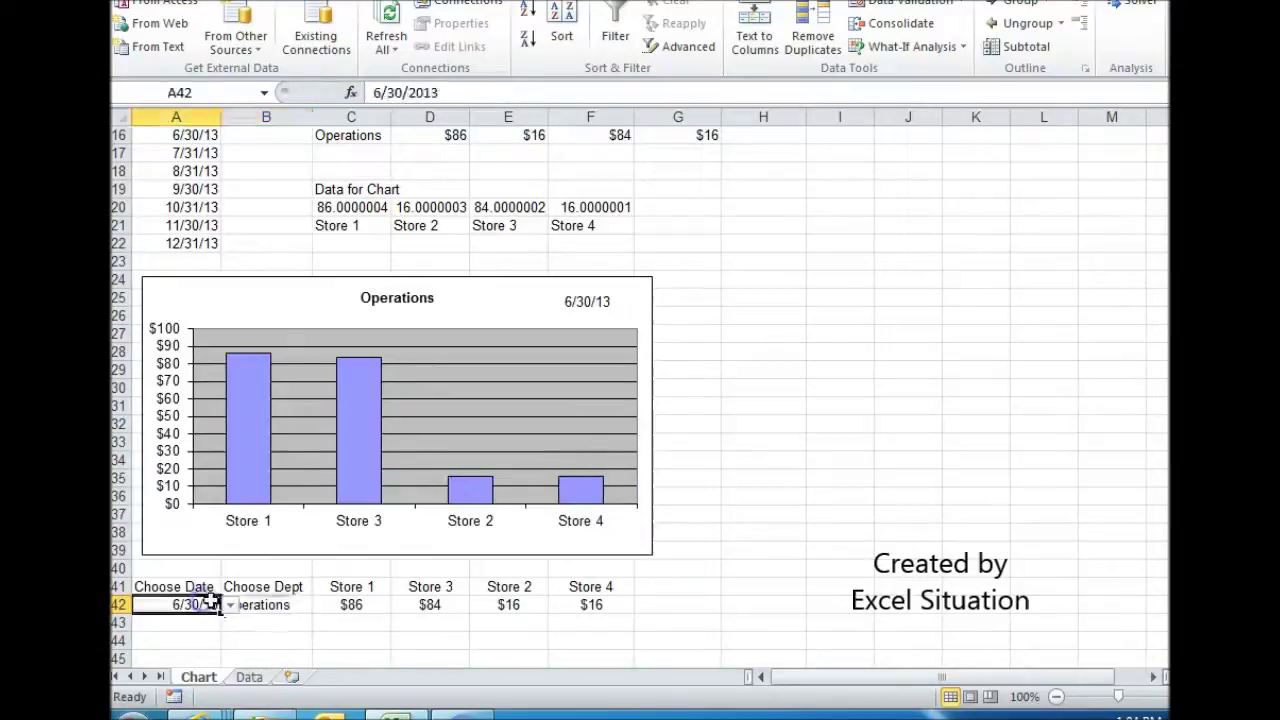
pyautogui.click(231, 606)
pyautogui.click(189, 562)
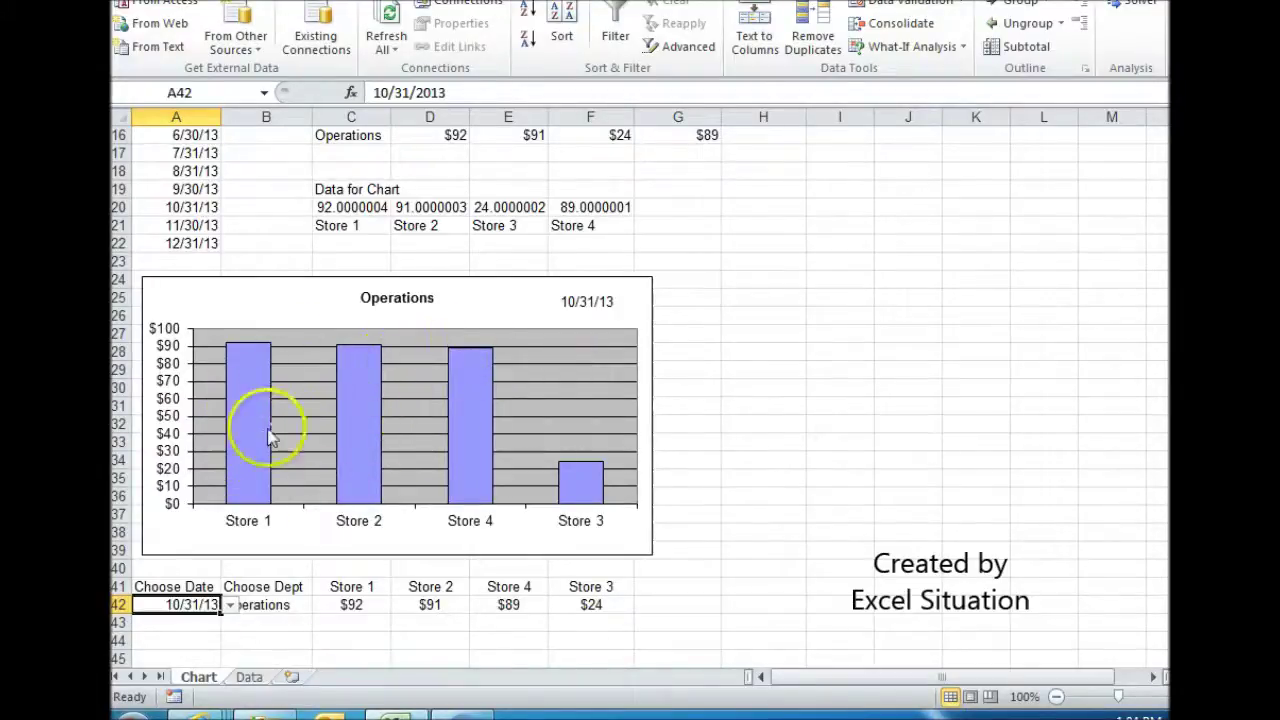
pyautogui.moveTo(240, 376)
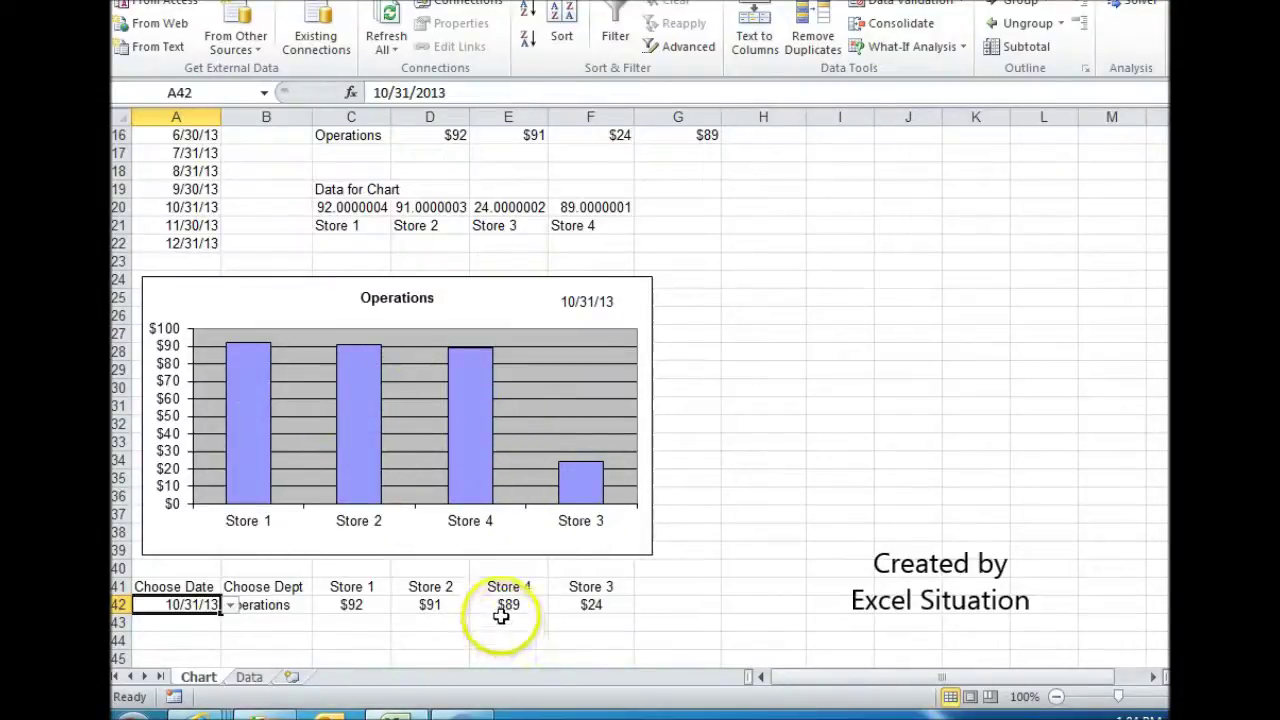
pyautogui.moveTo(120, 243); pyautogui.dragTo(143, 190)
# Hide helper rows 8–22 and change the Operations chart type to Clustered Bar.
pyautogui.rightClick(205, 232)
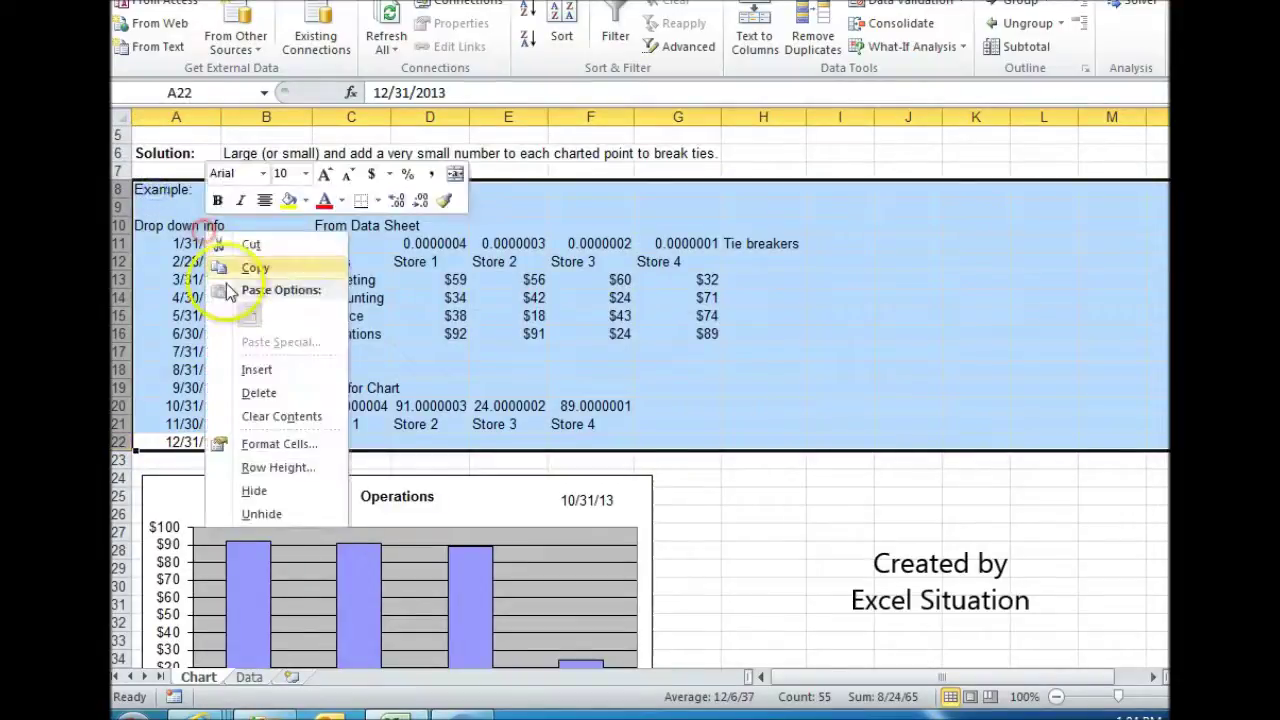
pyautogui.click(288, 491)
pyautogui.click(527, 335)
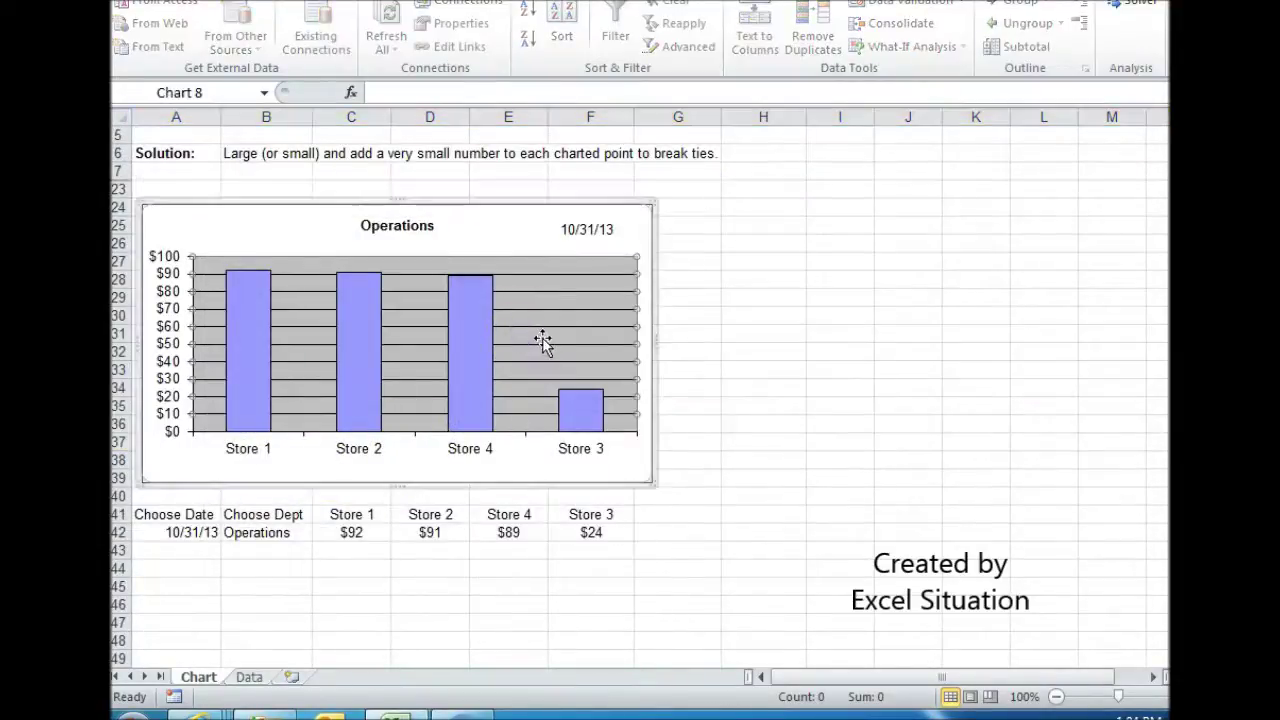
pyautogui.rightClick(542, 340)
pyautogui.click(611, 404)
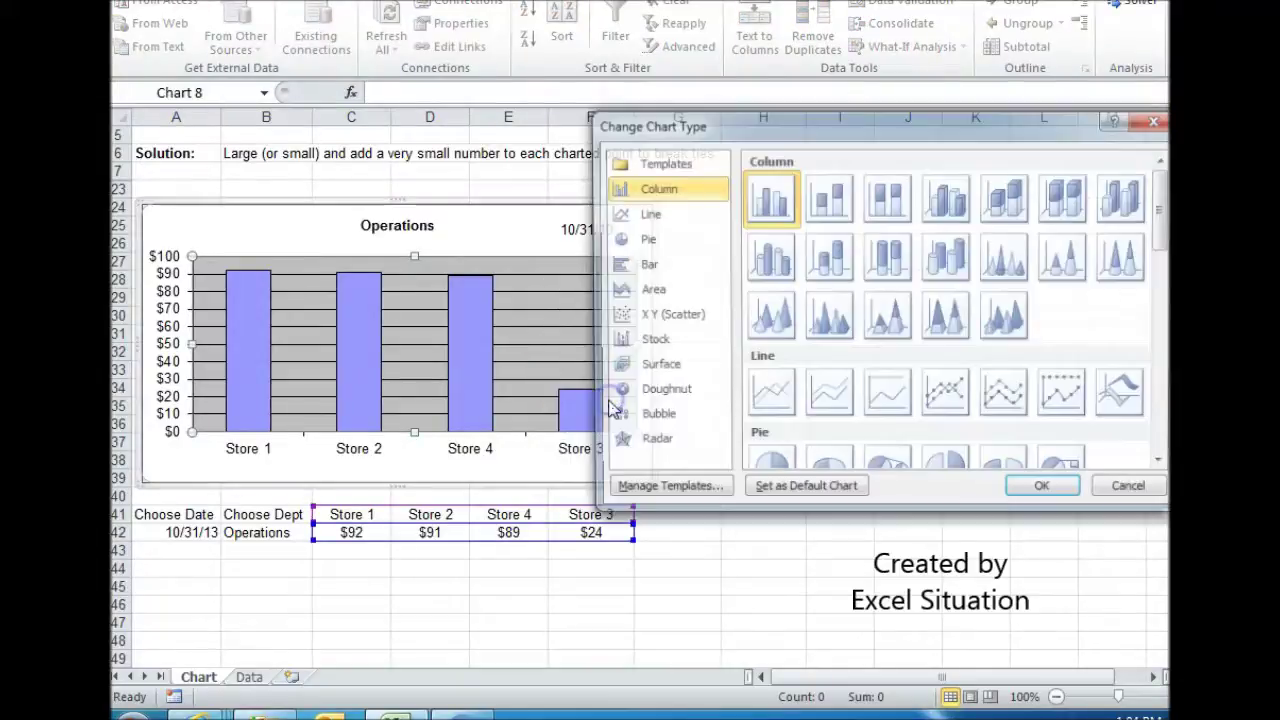
pyautogui.click(649, 264)
pyautogui.click(757, 445)
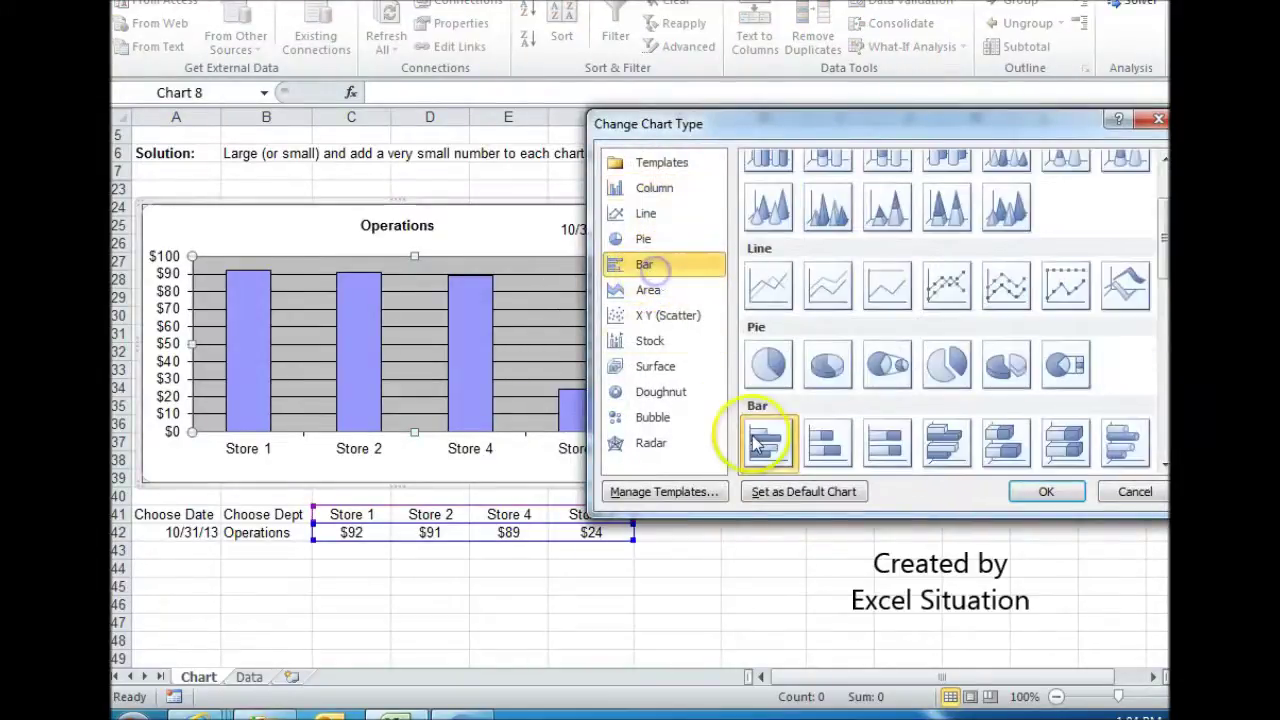
pyautogui.click(1046, 491)
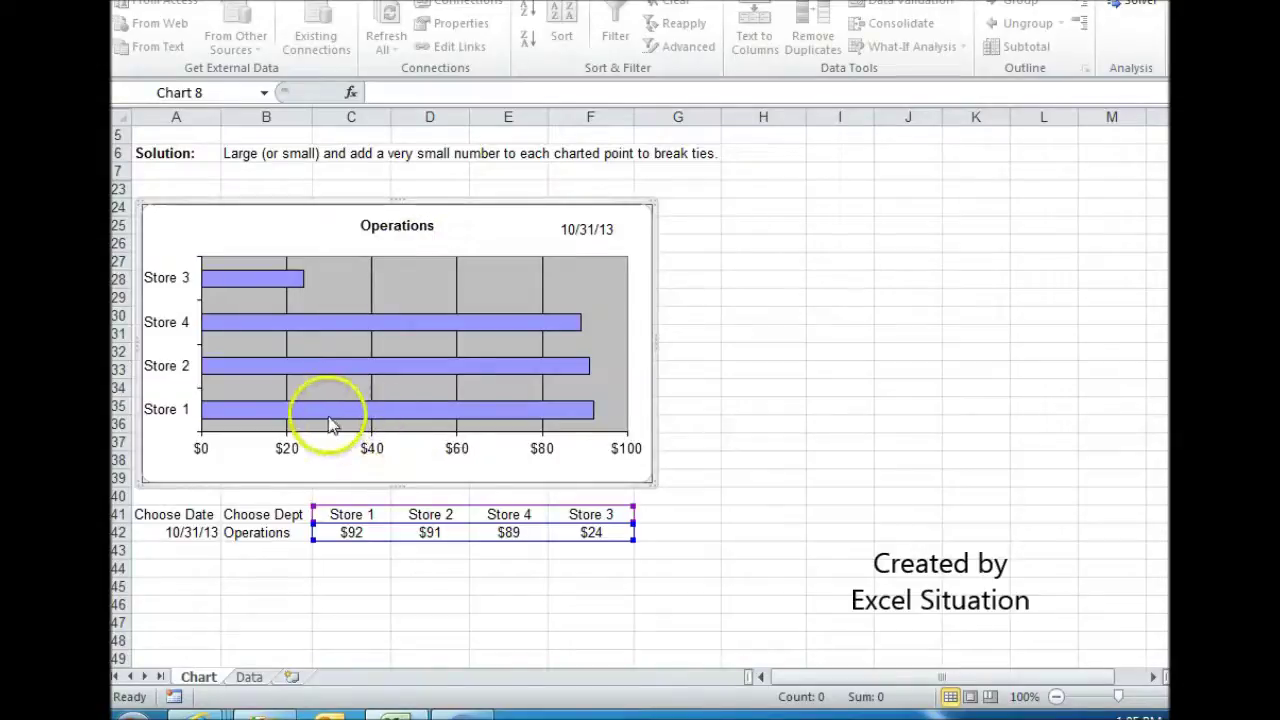
pyautogui.moveTo(316, 420)
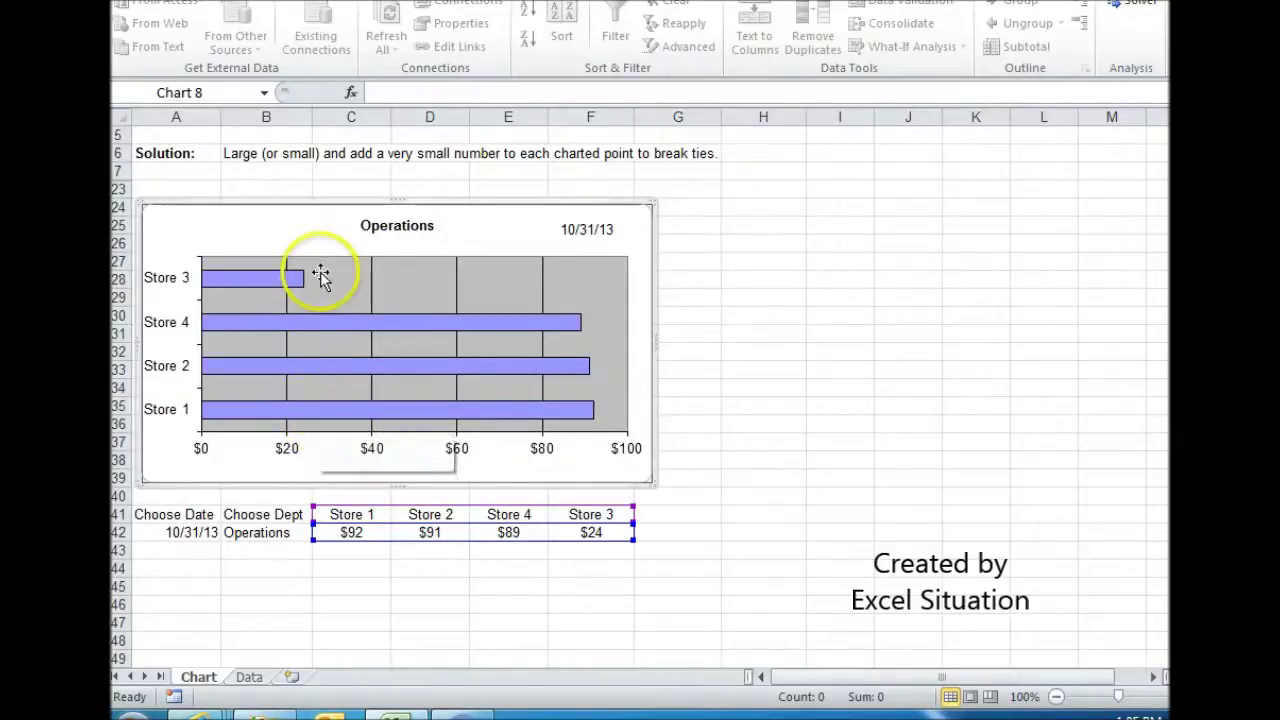
# Set the store category axis to show categories in reverse order.
pyautogui.rightClick(174, 417)
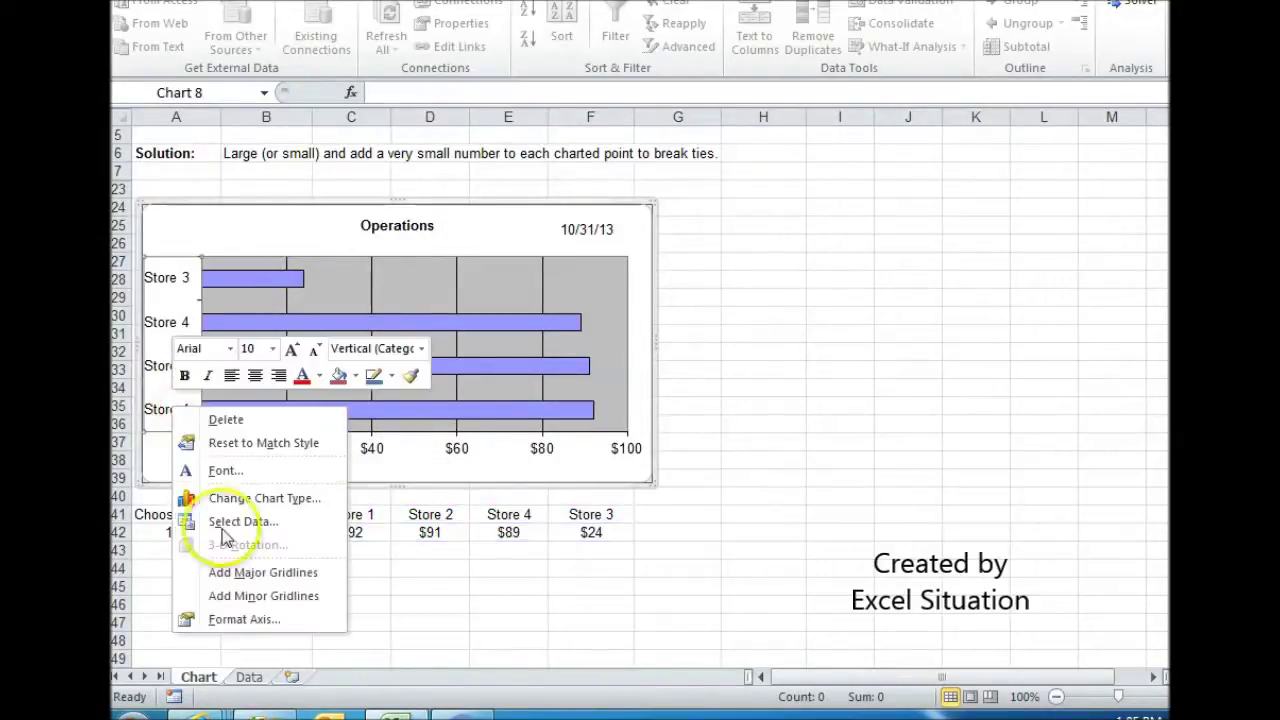
pyautogui.click(248, 617)
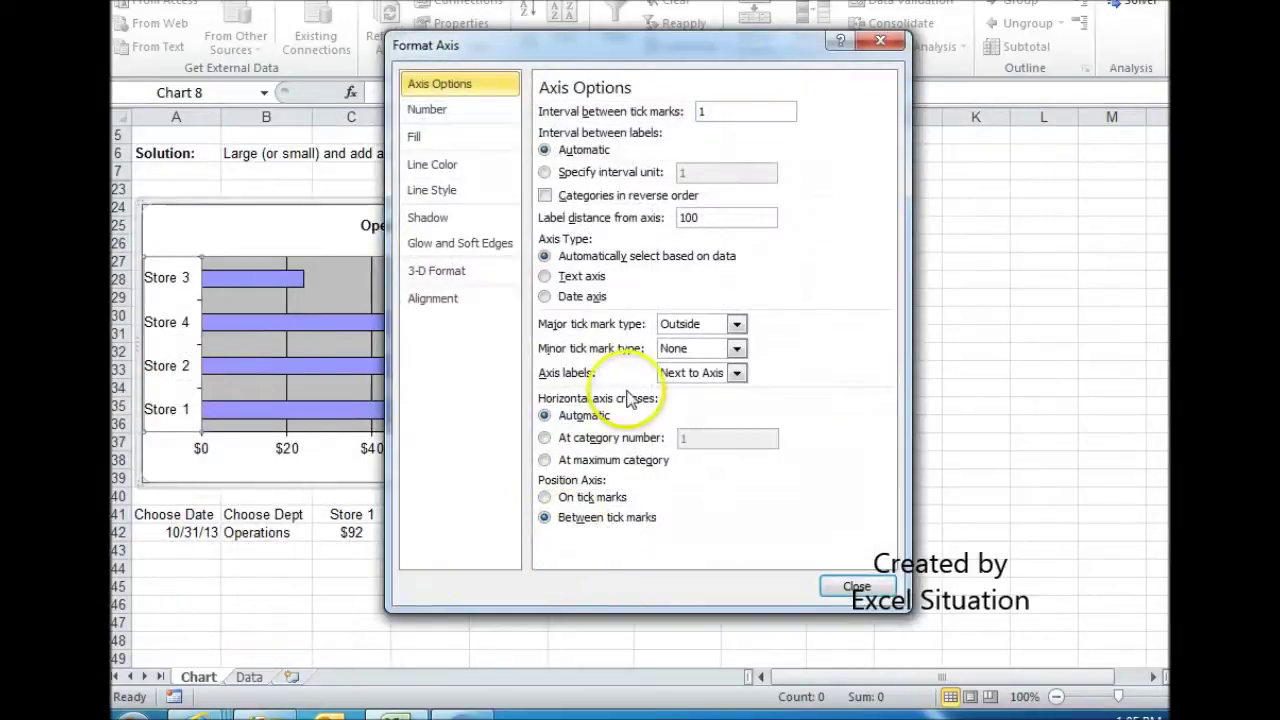
pyautogui.click(545, 195)
pyautogui.click(848, 585)
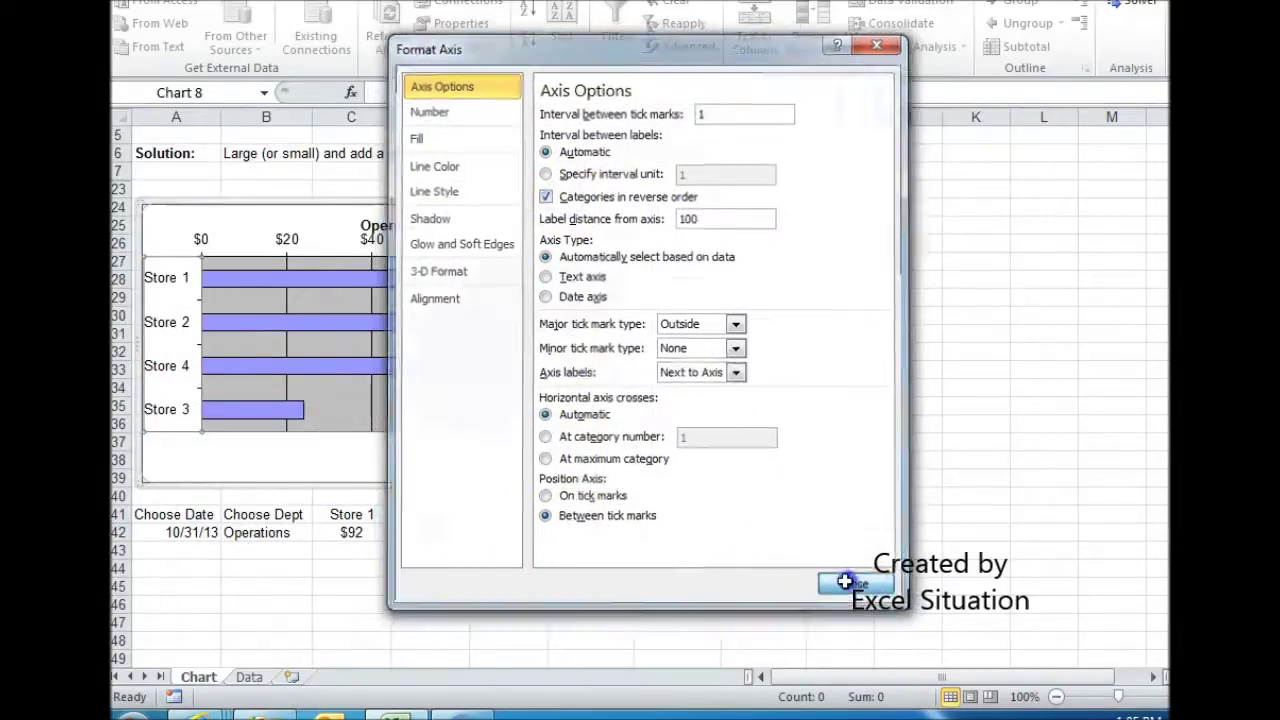
# Lower the top edge of the chart's plot area slightly.
pyautogui.click(409, 251)
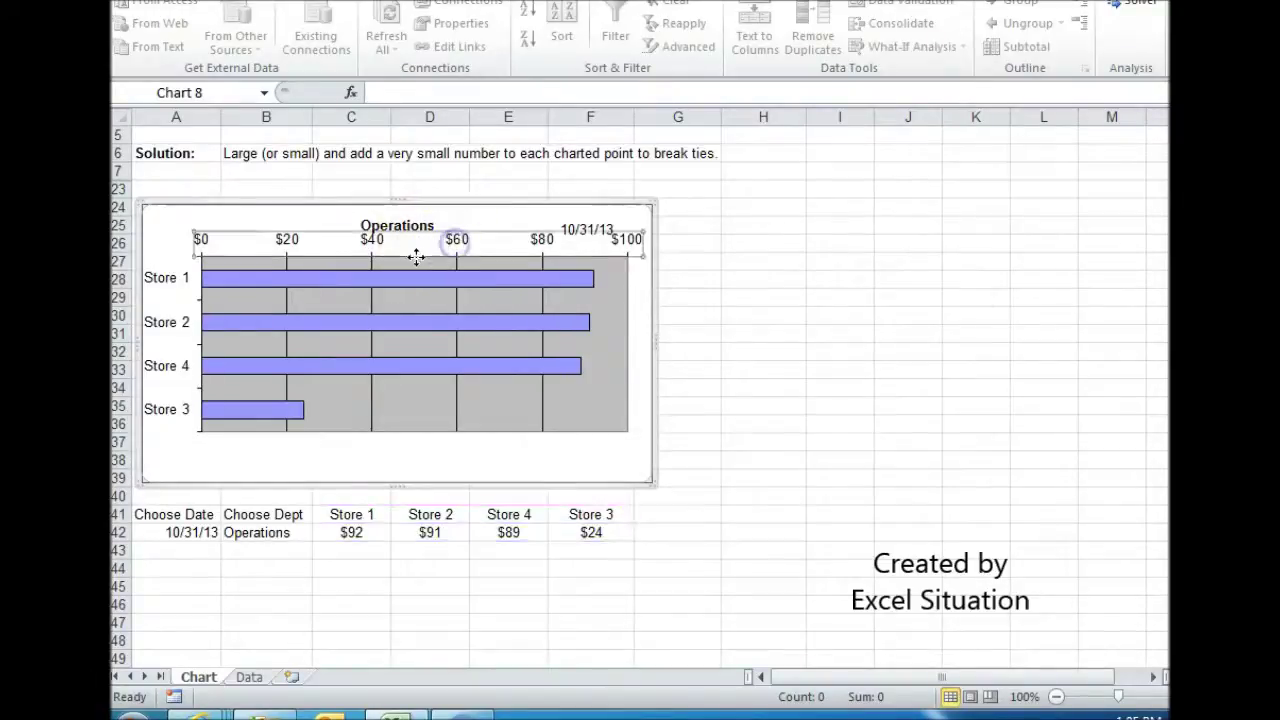
pyautogui.click(415, 262)
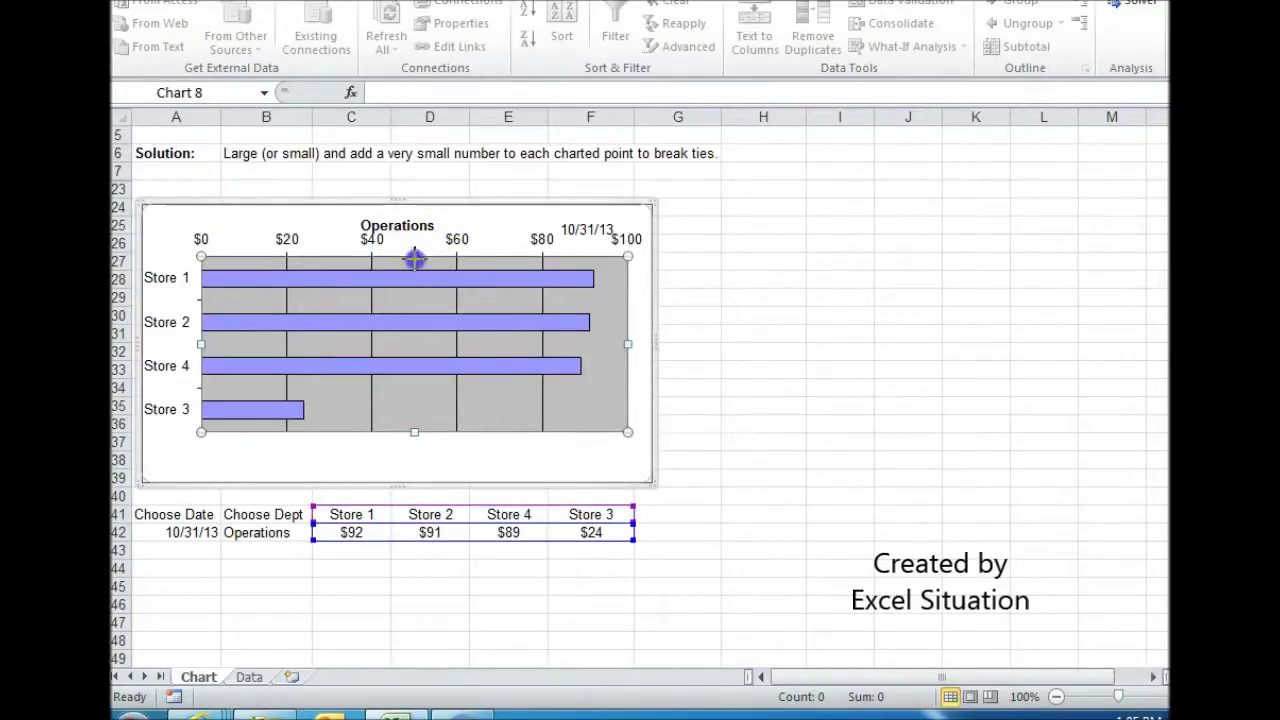
pyautogui.moveTo(412, 266); pyautogui.dragTo(412, 268)
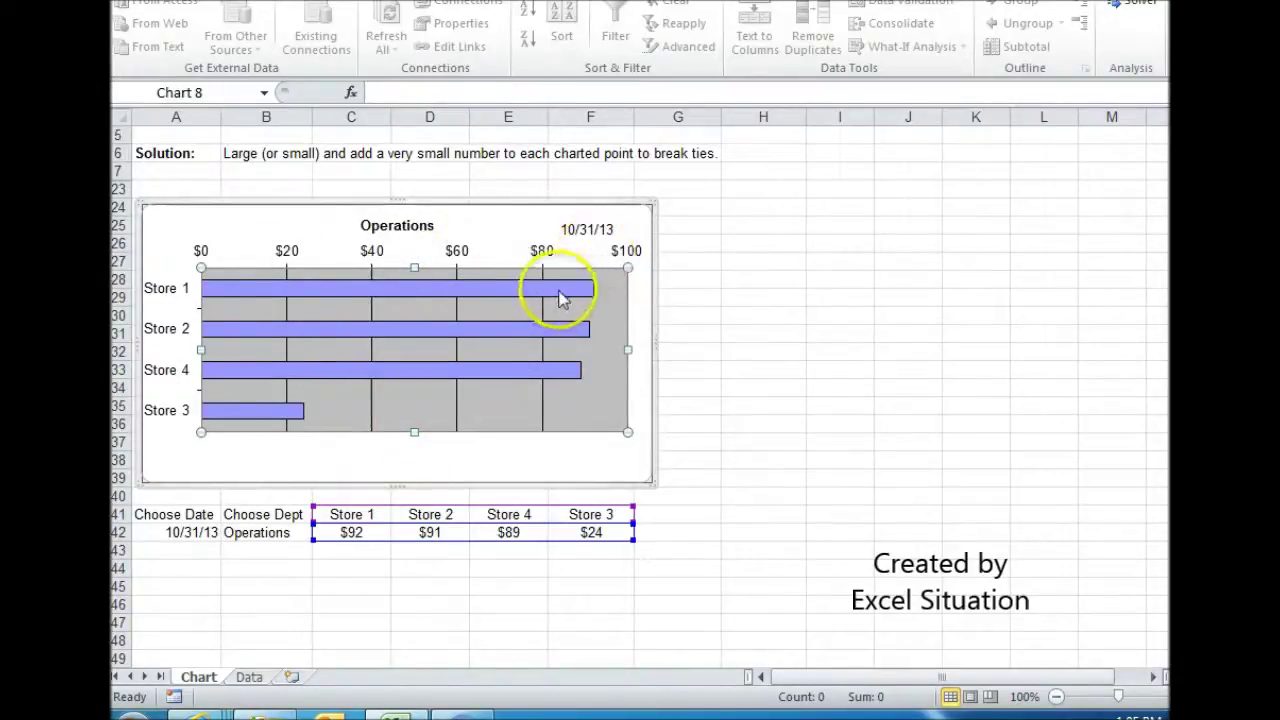
# Set the dollar value axis labels to High so they sit along the chart bottom.
pyautogui.moveTo(545, 303)
pyautogui.click(543, 256)
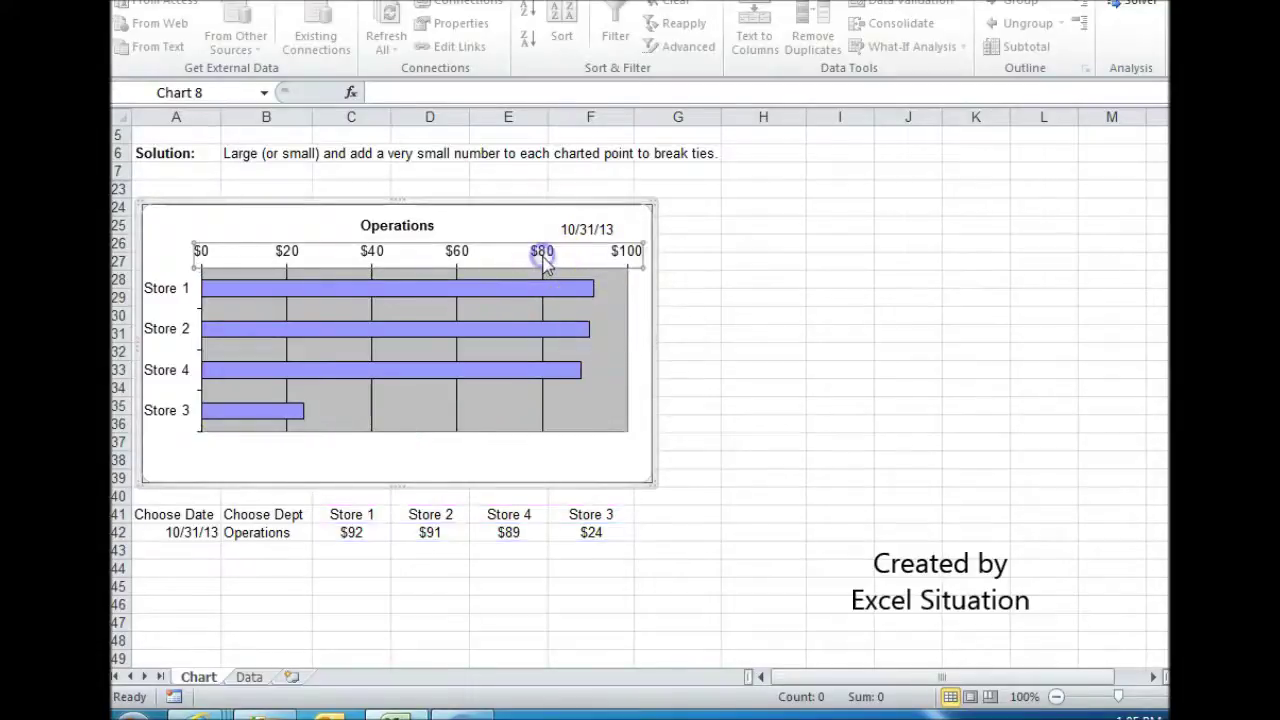
pyautogui.rightClick(545, 262)
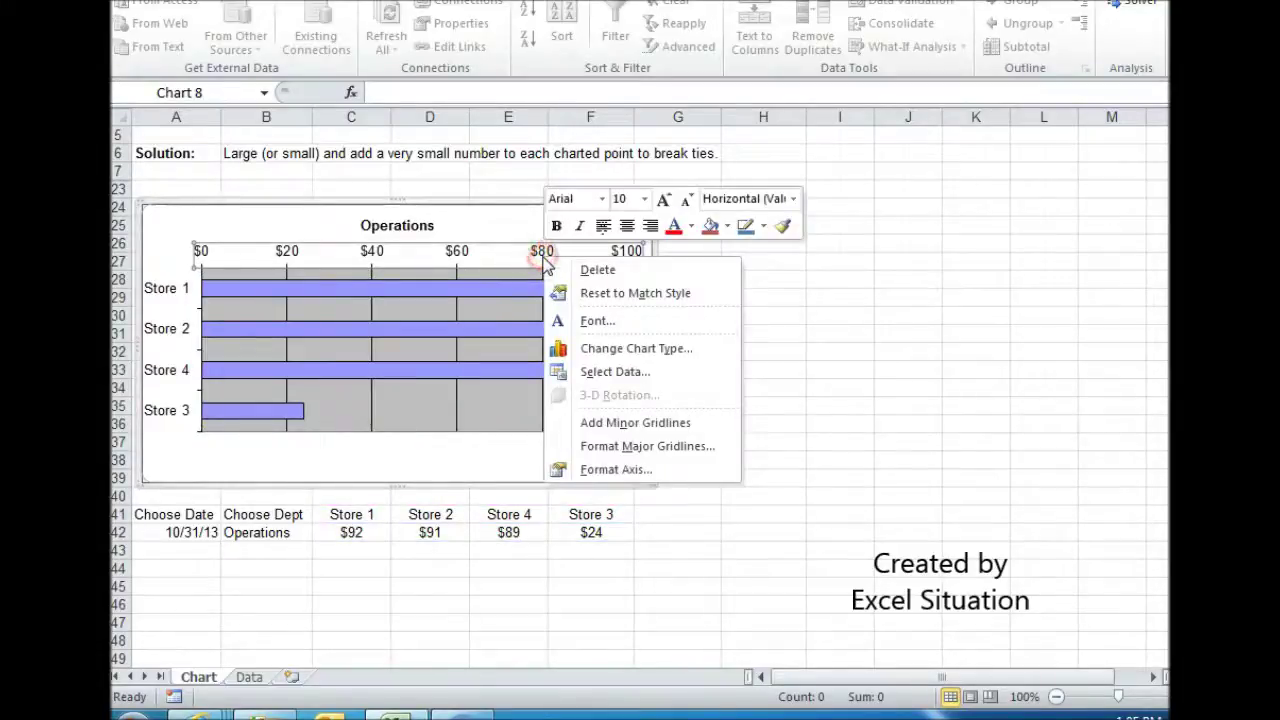
pyautogui.click(613, 467)
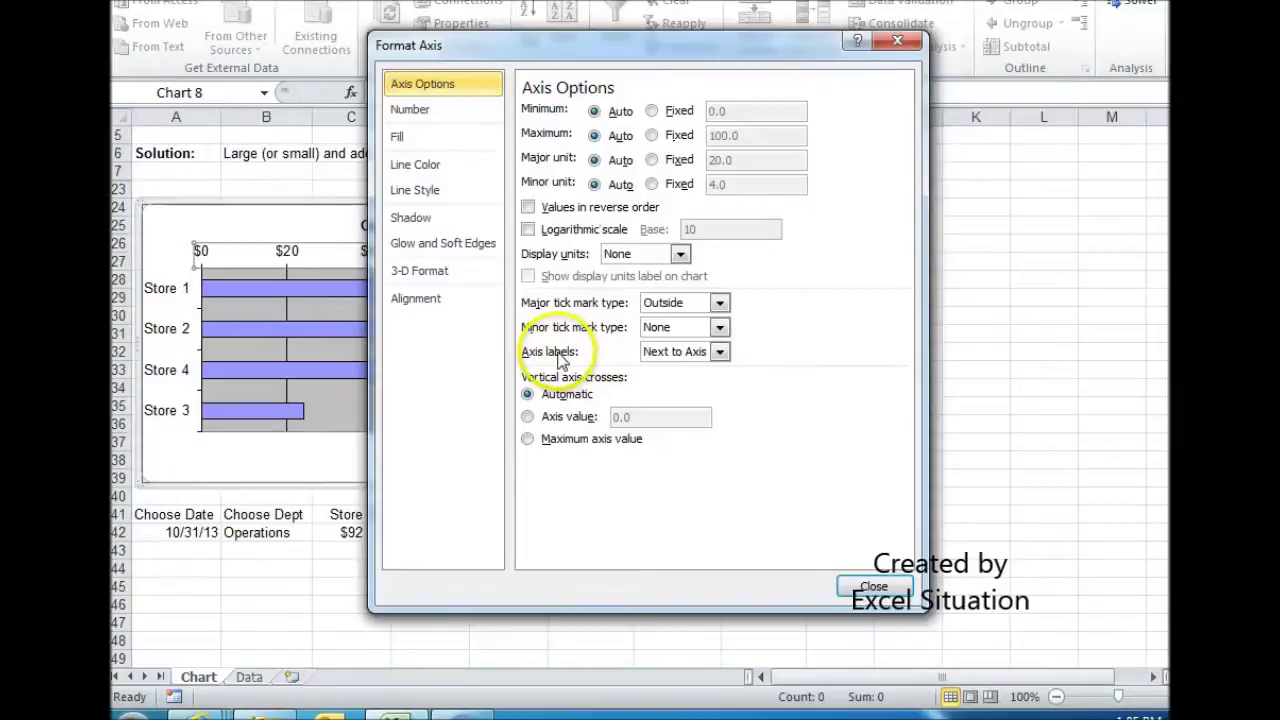
pyautogui.click(718, 352)
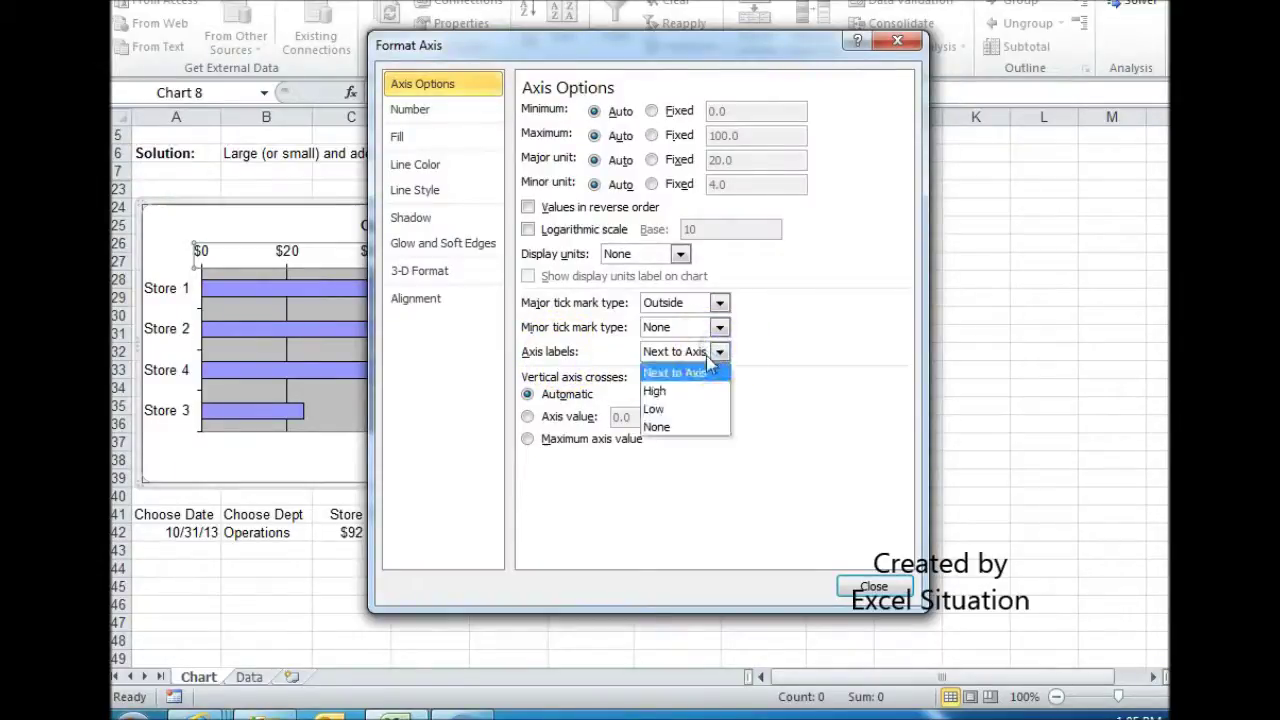
pyautogui.click(680, 390)
pyautogui.click(855, 587)
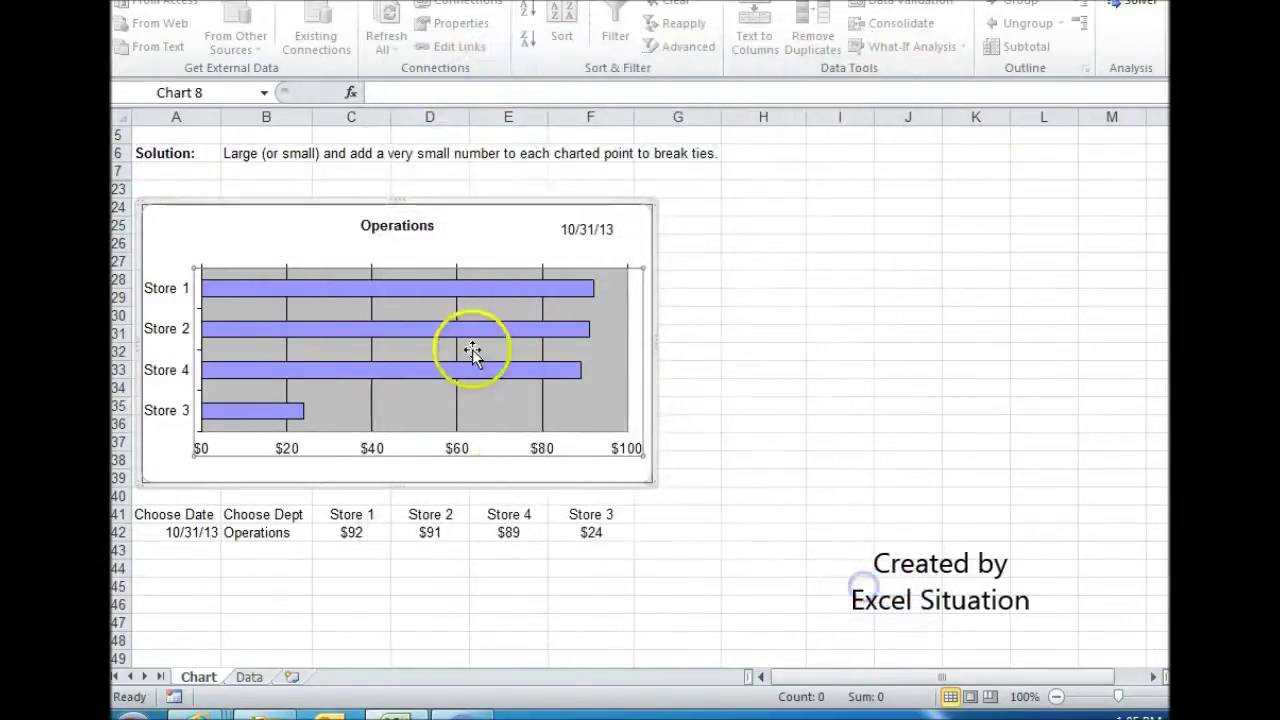
pyautogui.click(304, 587)
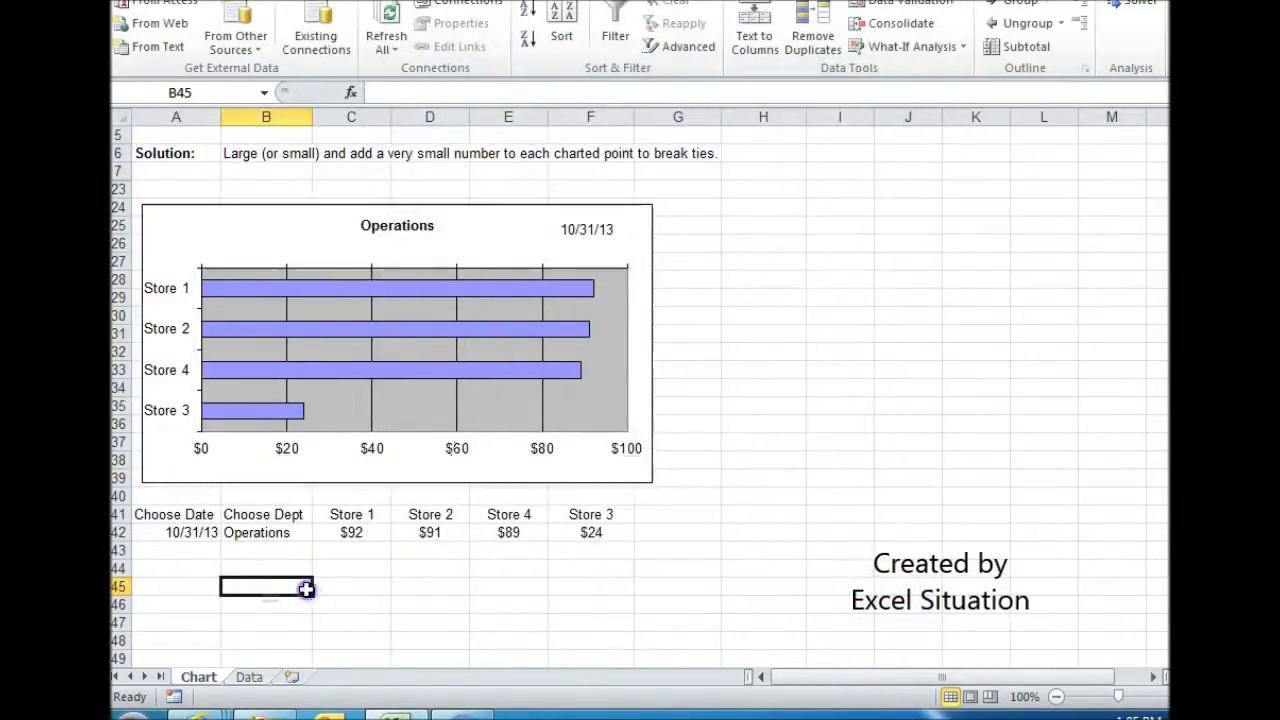
pyautogui.click(207, 533)
# Switch the dashboard date to 8/31/13, then to 3/31/13.
pyautogui.click(230, 533)
pyautogui.click(195, 594)
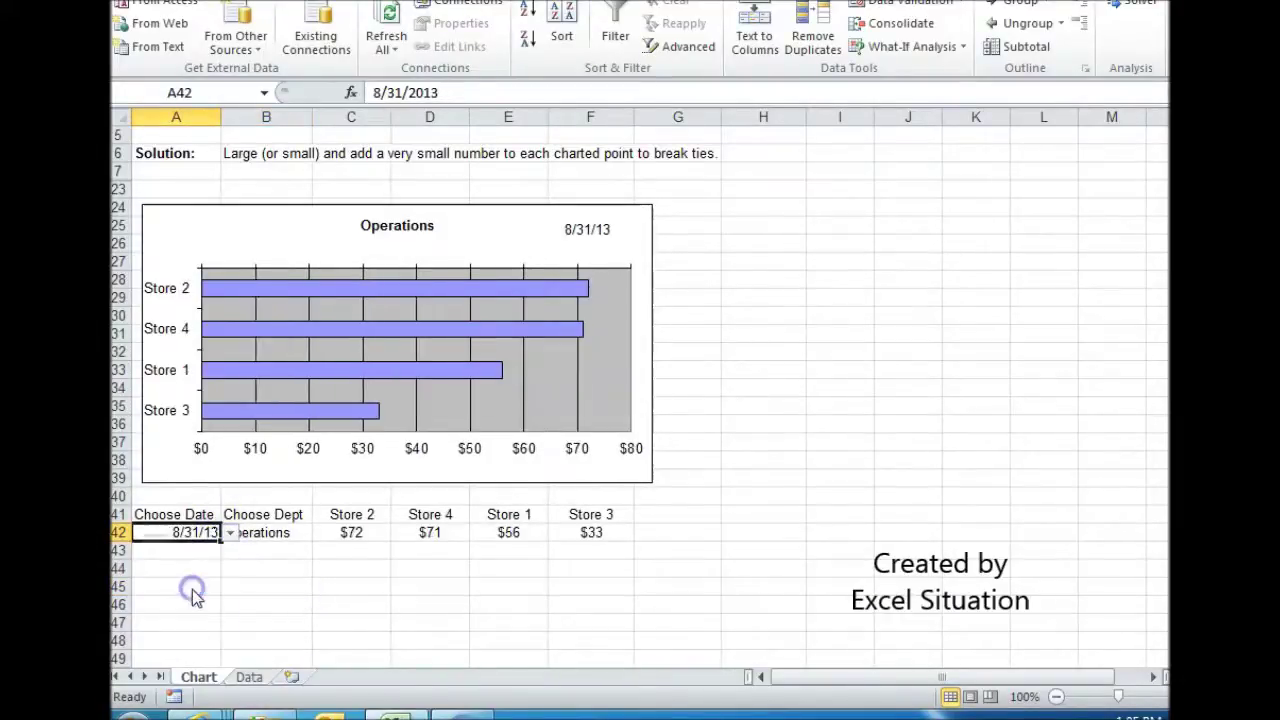
pyautogui.click(230, 533)
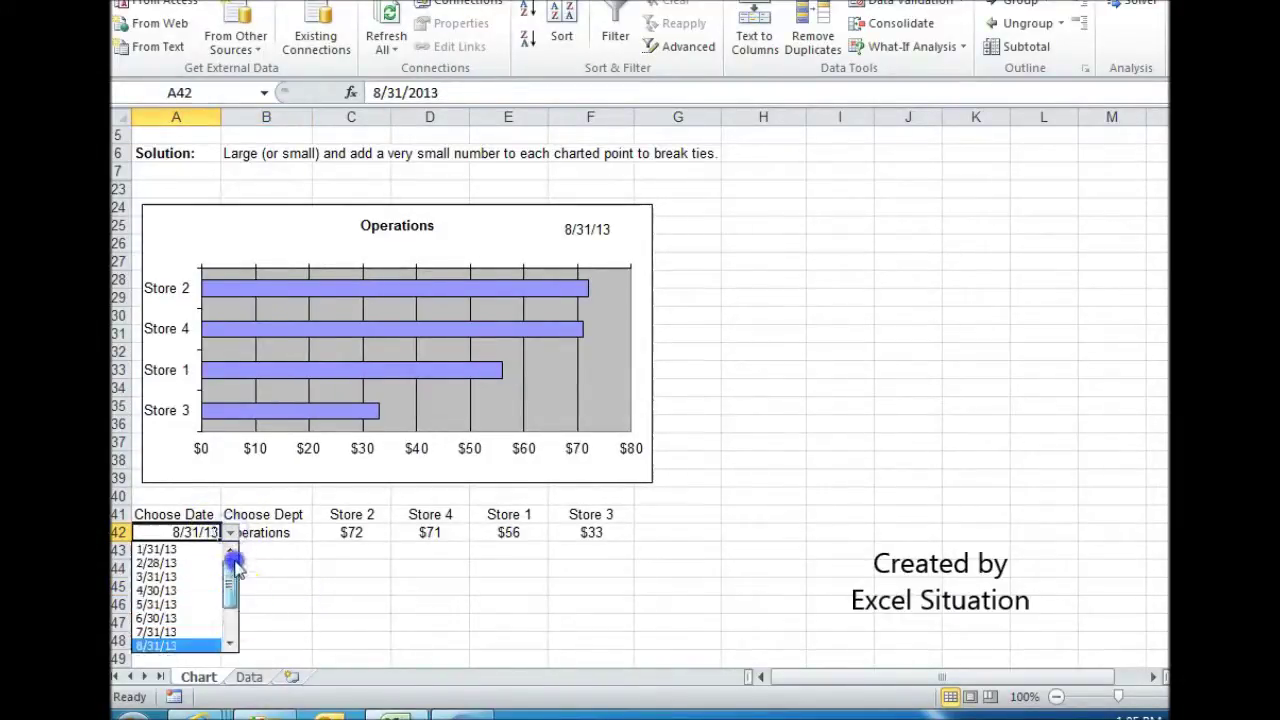
pyautogui.click(195, 580)
# Return the dashboard date to 1/31/13 and go back up to the Need heading in A3.
pyautogui.click(230, 533)
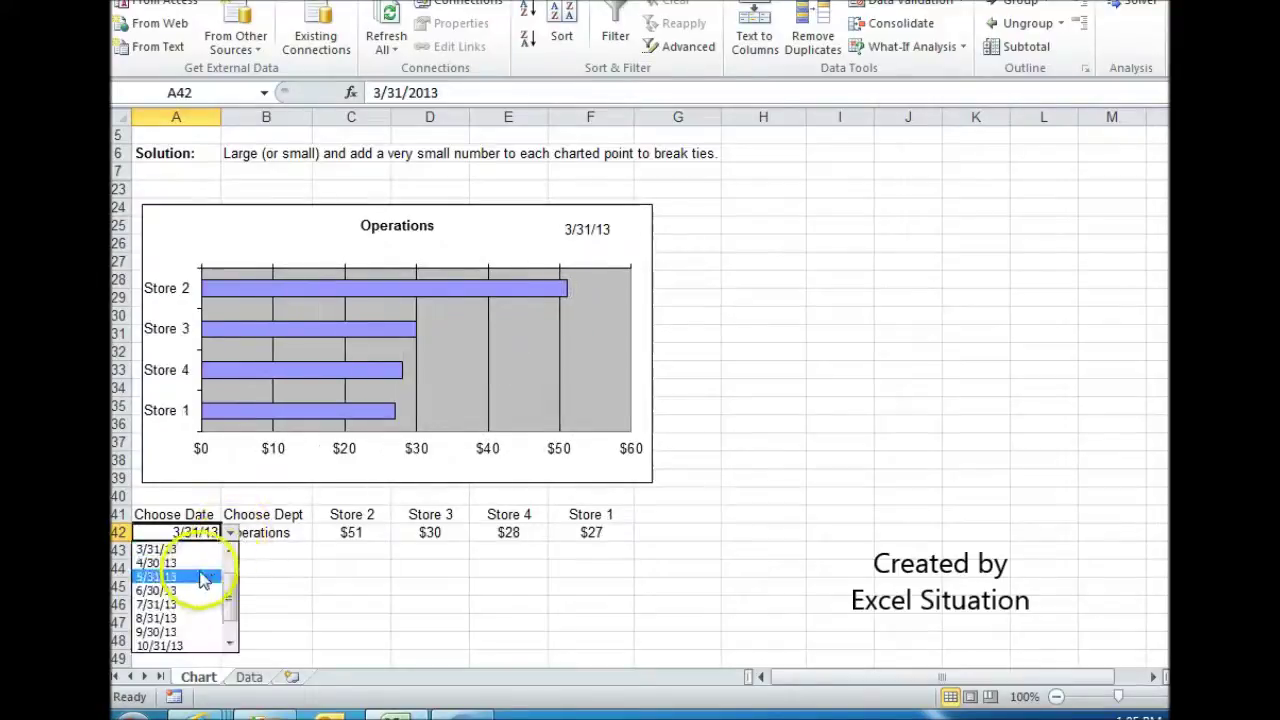
pyautogui.moveTo(229, 588)
pyautogui.mouseDown()
pyautogui.moveTo(228, 600)
pyautogui.moveTo(229, 563)
pyautogui.mouseUp()
pyautogui.click(195, 550)
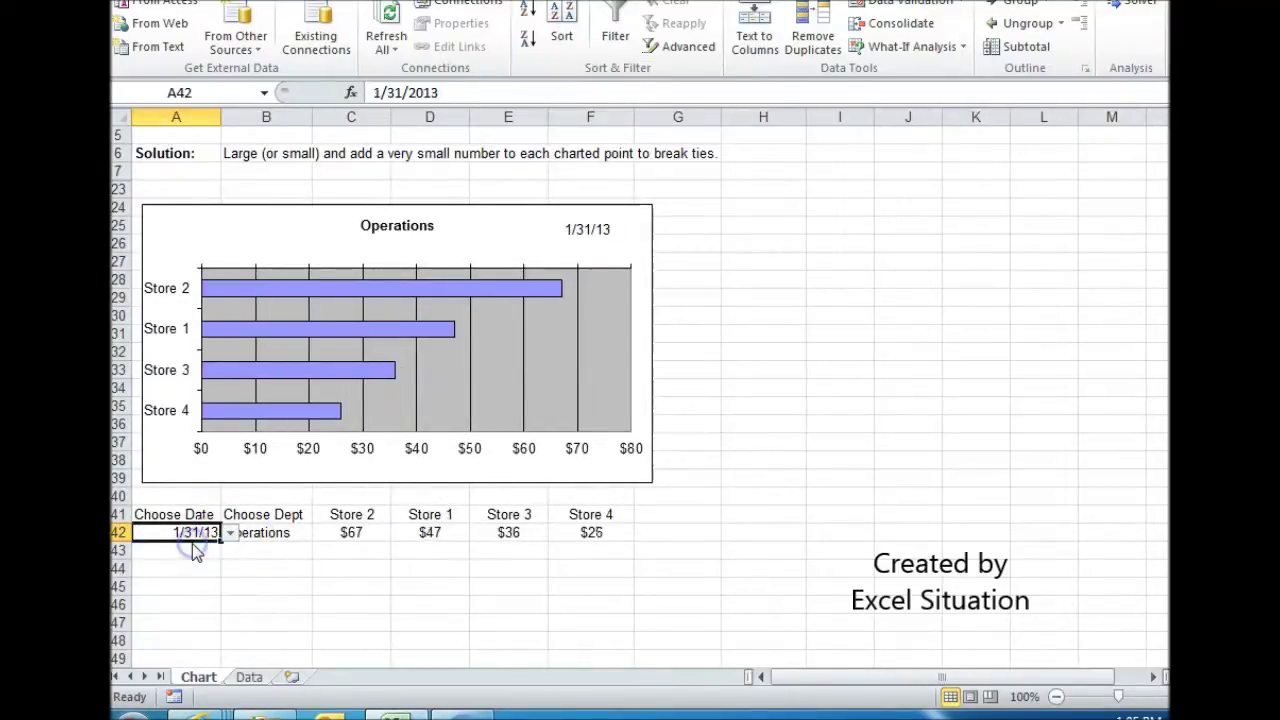
pyautogui.scroll(2, 259, 560)
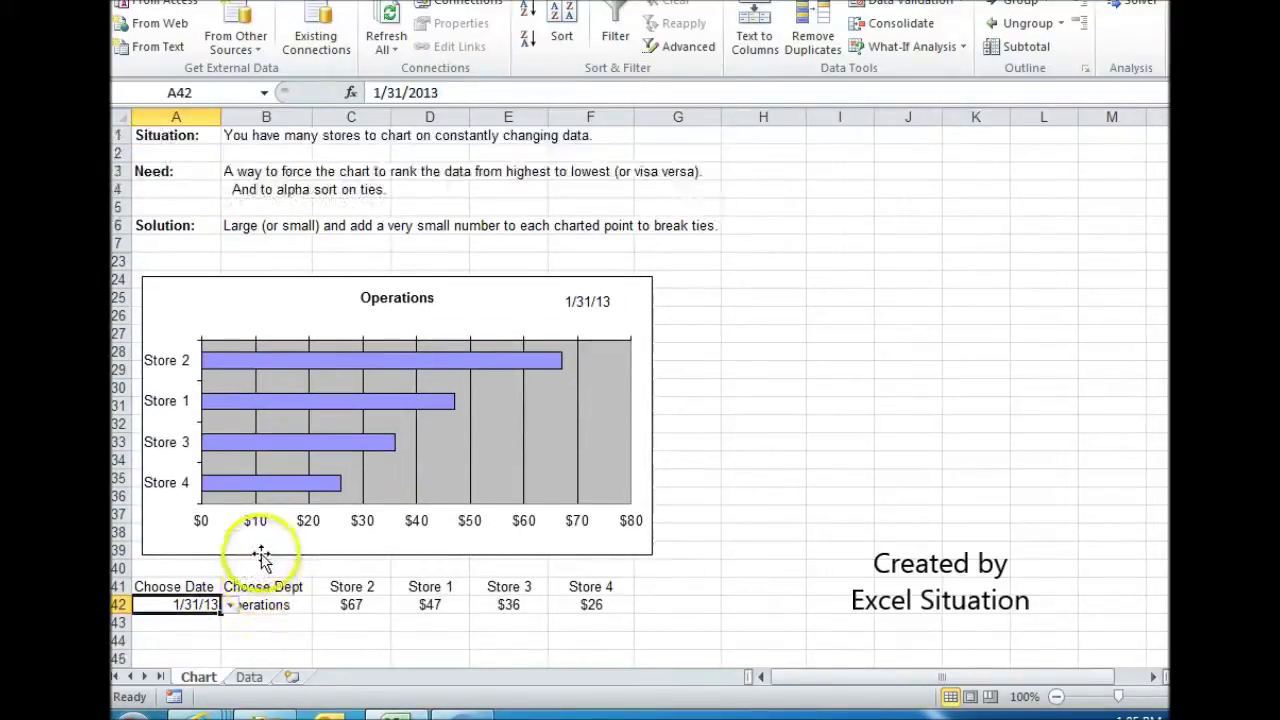
pyautogui.click(160, 171)
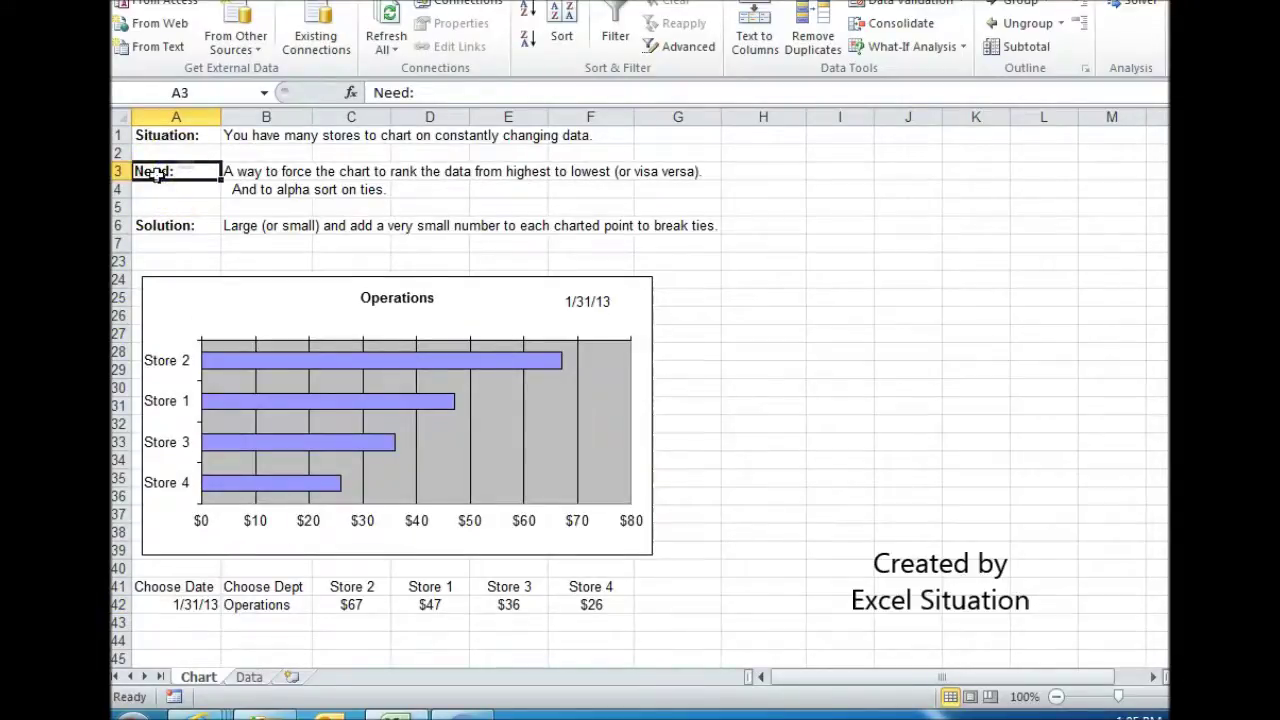